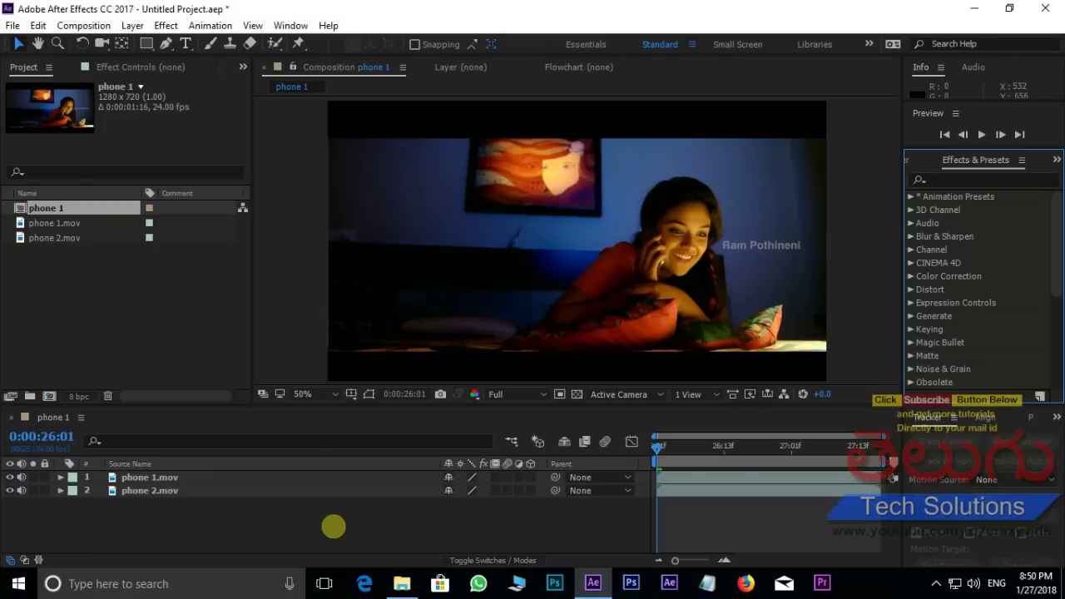
left_click(224, 479)
left_click(192, 477)
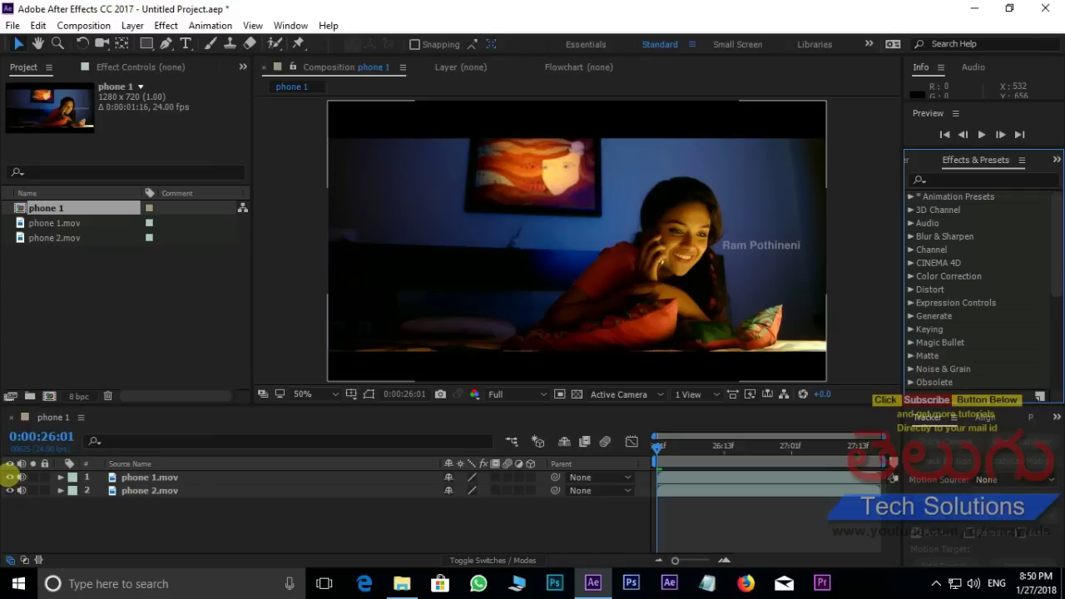
left_click(10, 477)
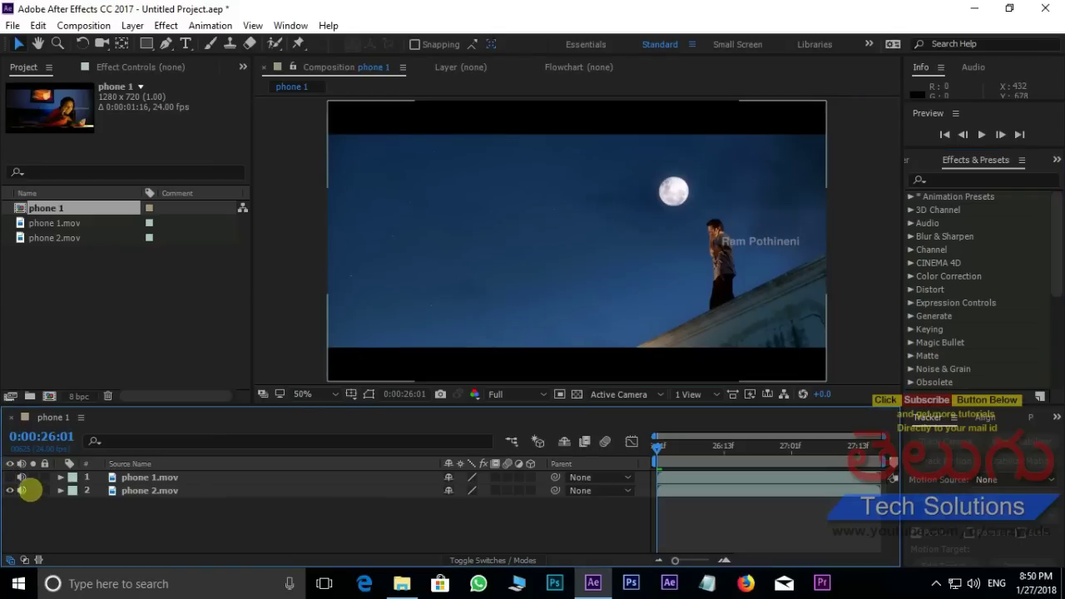
left_click(10, 477)
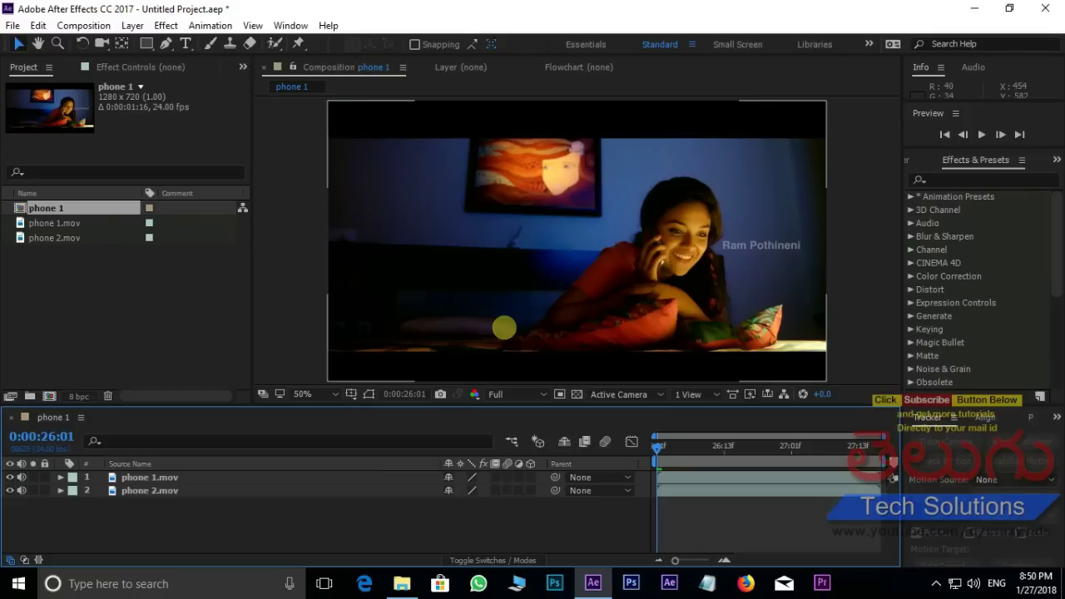
left_click(10, 476)
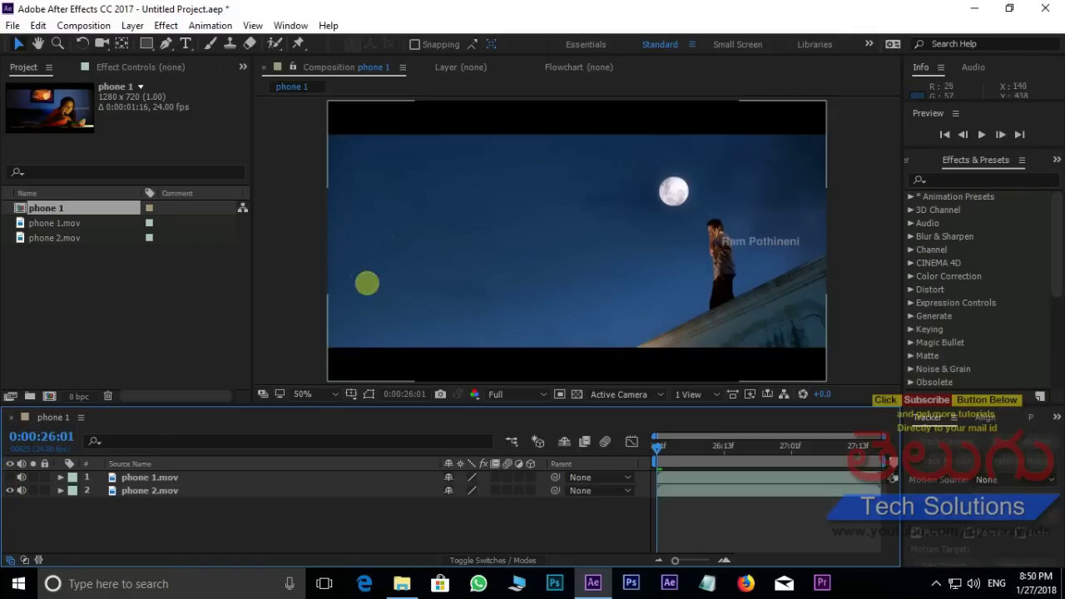
left_click(10, 477)
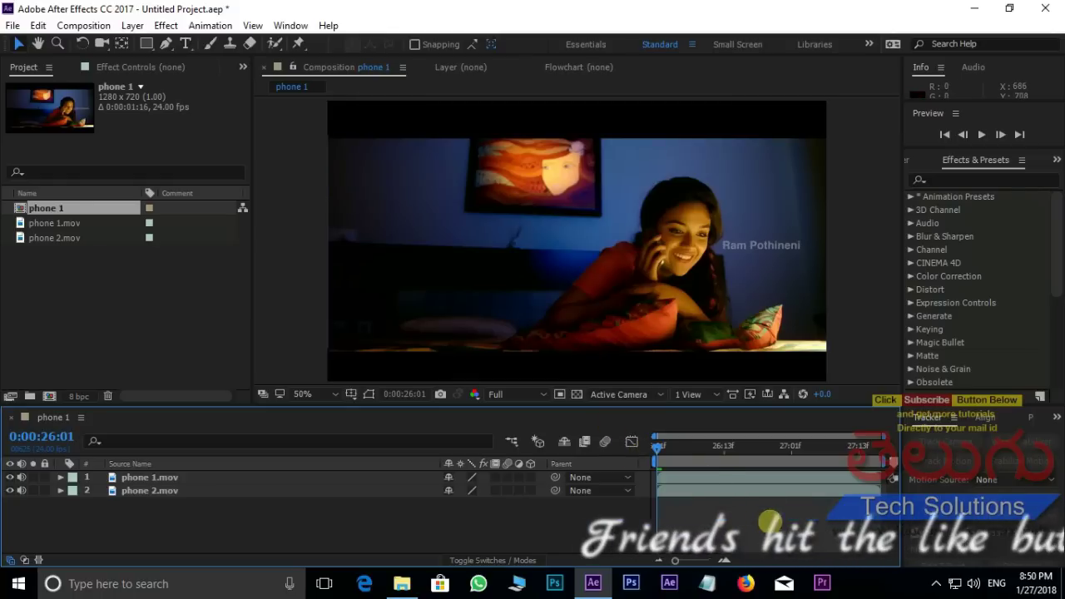
key("space")
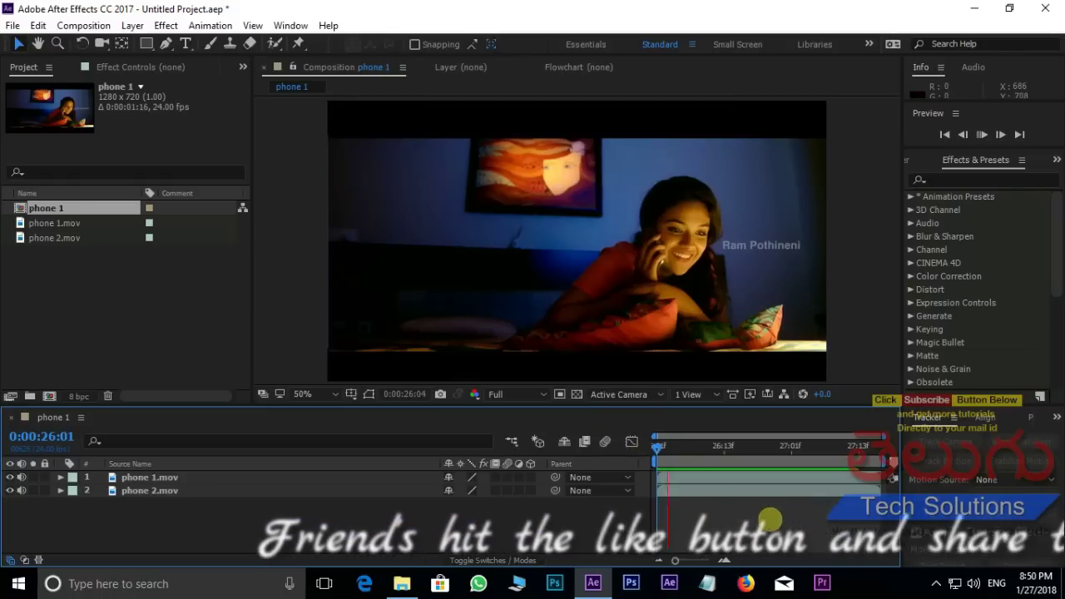
key("space")
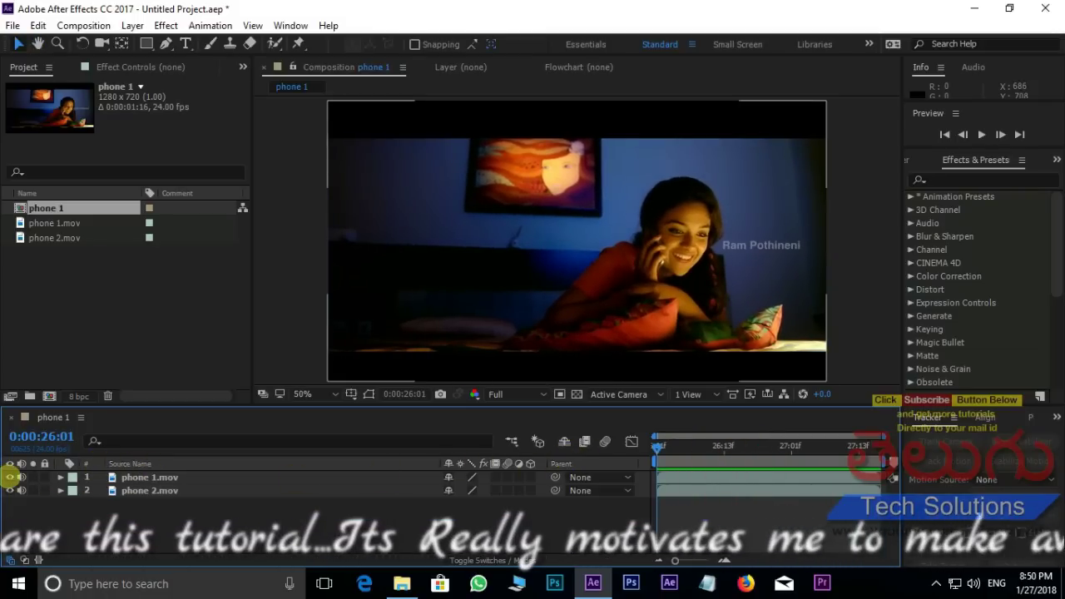
left_click(10, 477)
key("space")
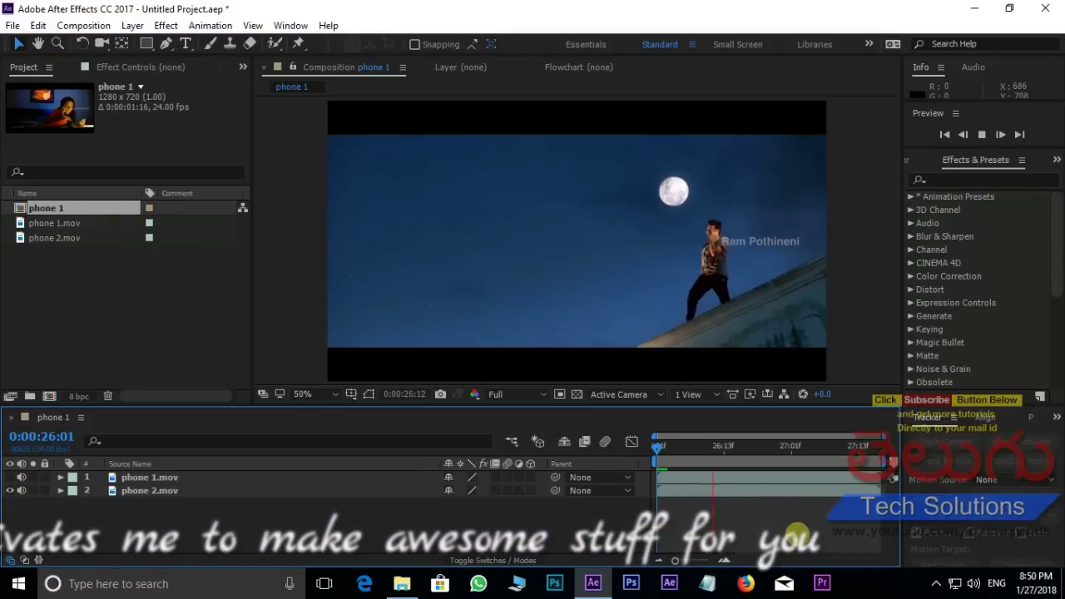
key("space")
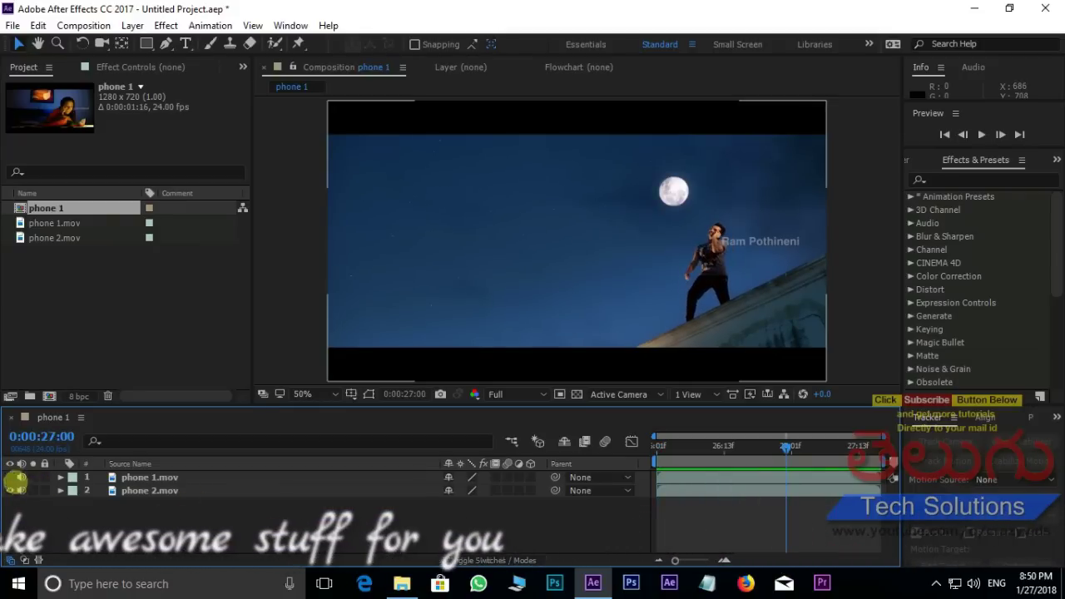
left_click(10, 476)
left_click(402, 582)
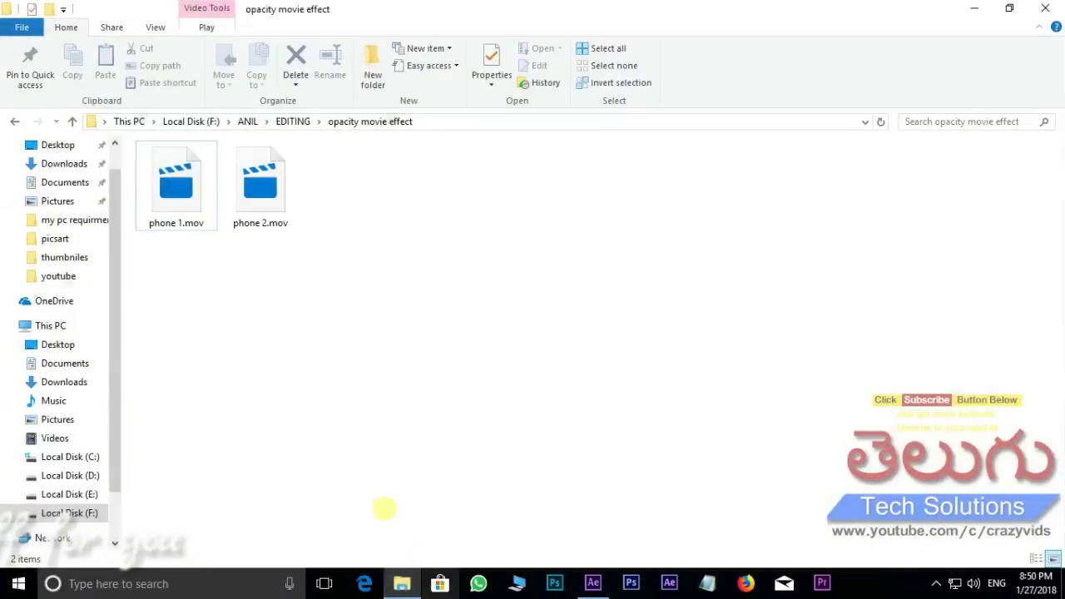
left_click_drag(176, 297, 343, 193)
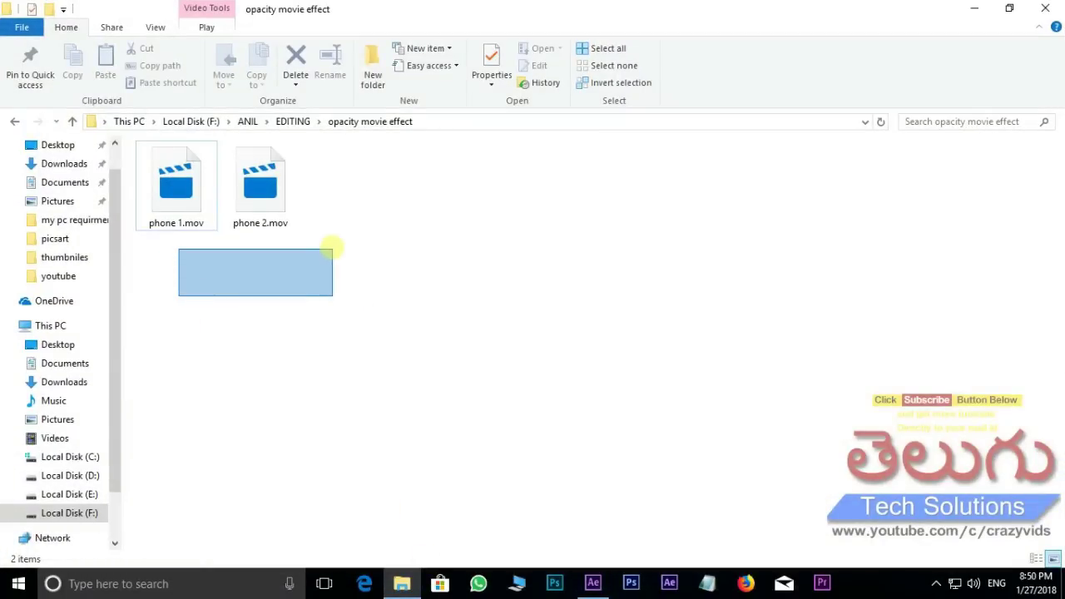
left_click(592, 582)
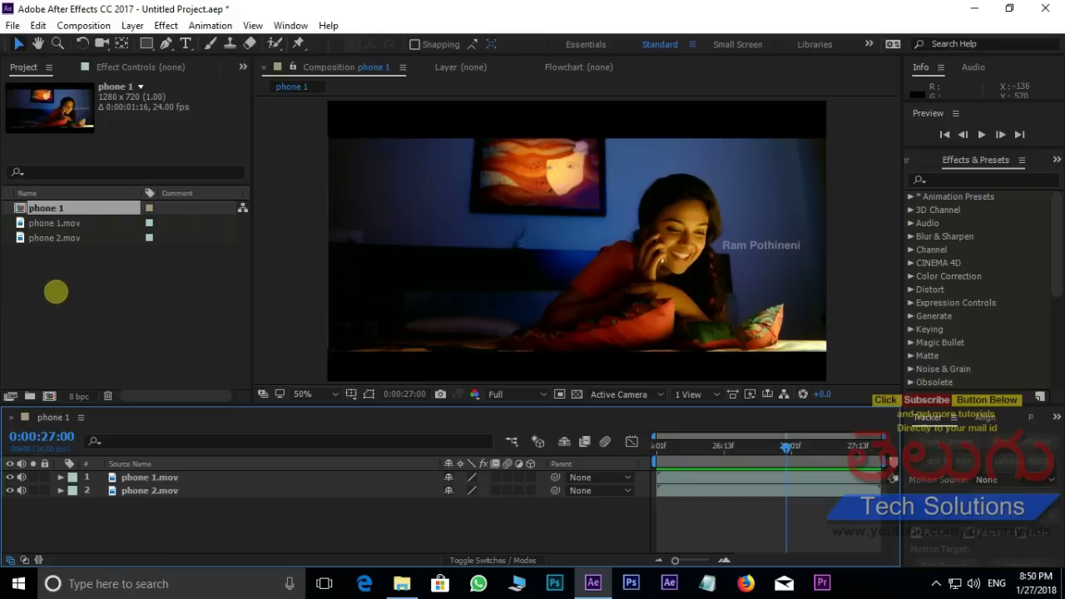
Clear all three project items and re-import phone 1.mov and phone 2.mov.
left_click_drag(55, 291, 173, 193)
key("Delete")
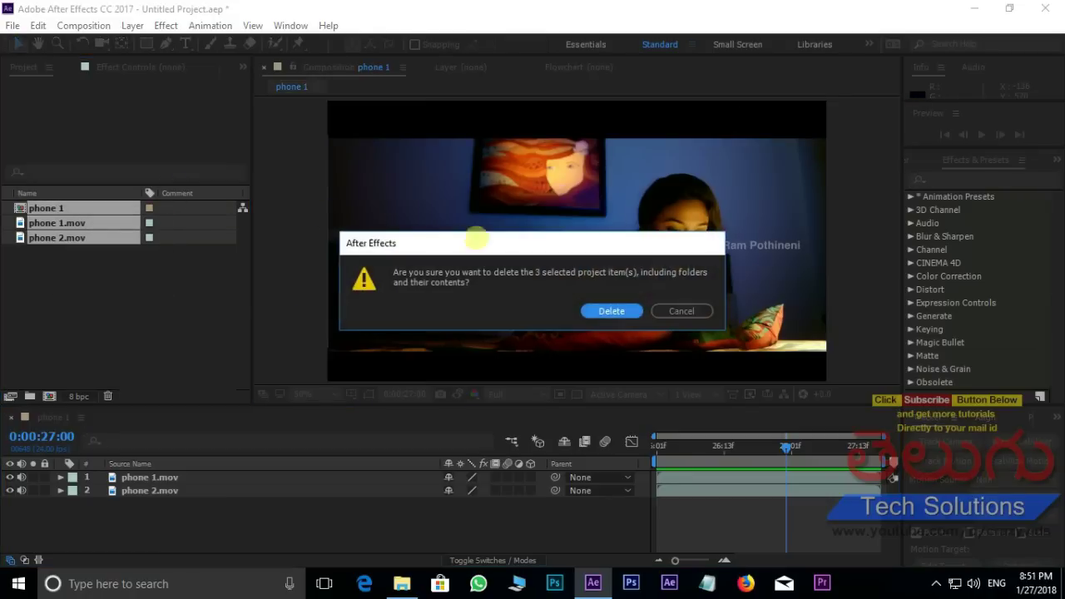
left_click(612, 311)
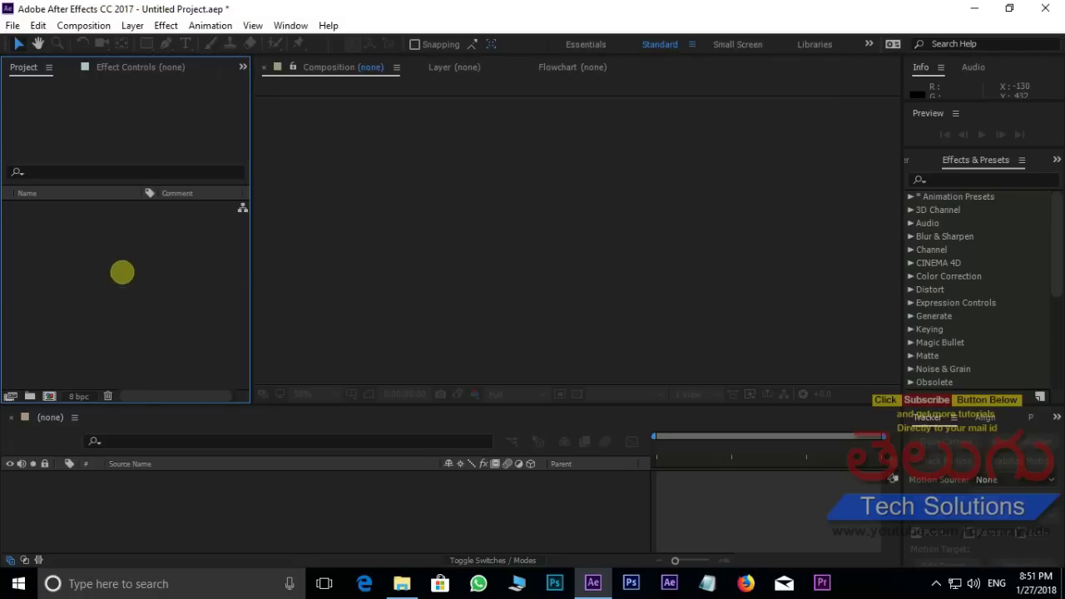
double_click(95, 264)
left_click_drag(157, 235, 324, 166)
left_click(400, 462)
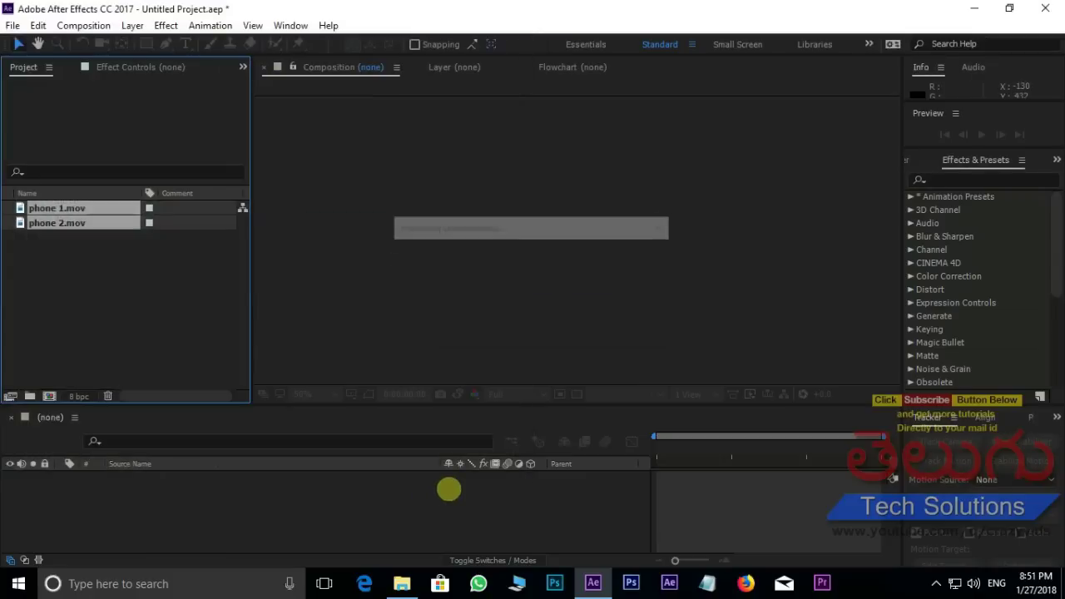
Create a phone 2 composition with phone 1.mov layered above it, shifted up-left.
left_click_drag(51, 223, 112, 525)
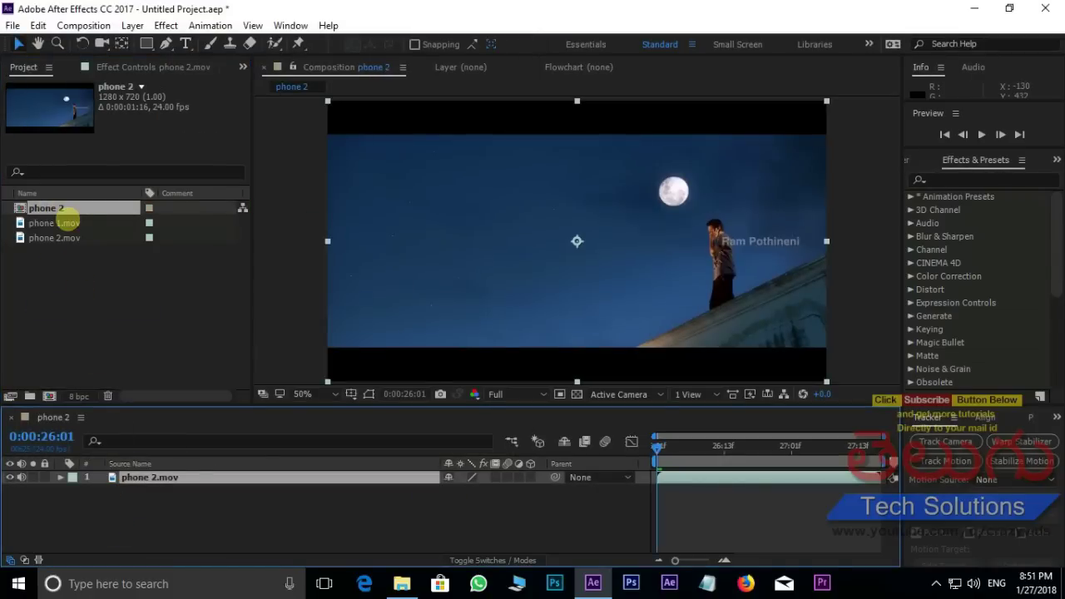
left_click_drag(66, 223, 111, 477)
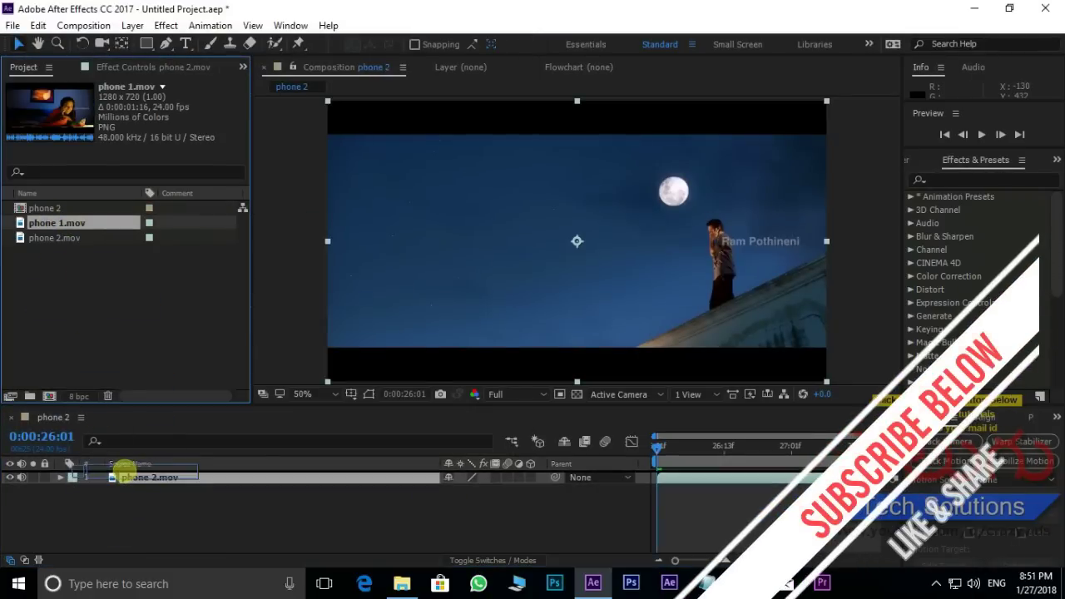
mouse_move(696, 262)
left_mouse_down()
mouse_move(661, 241)
mouse_move(682, 210)
left_mouse_up()
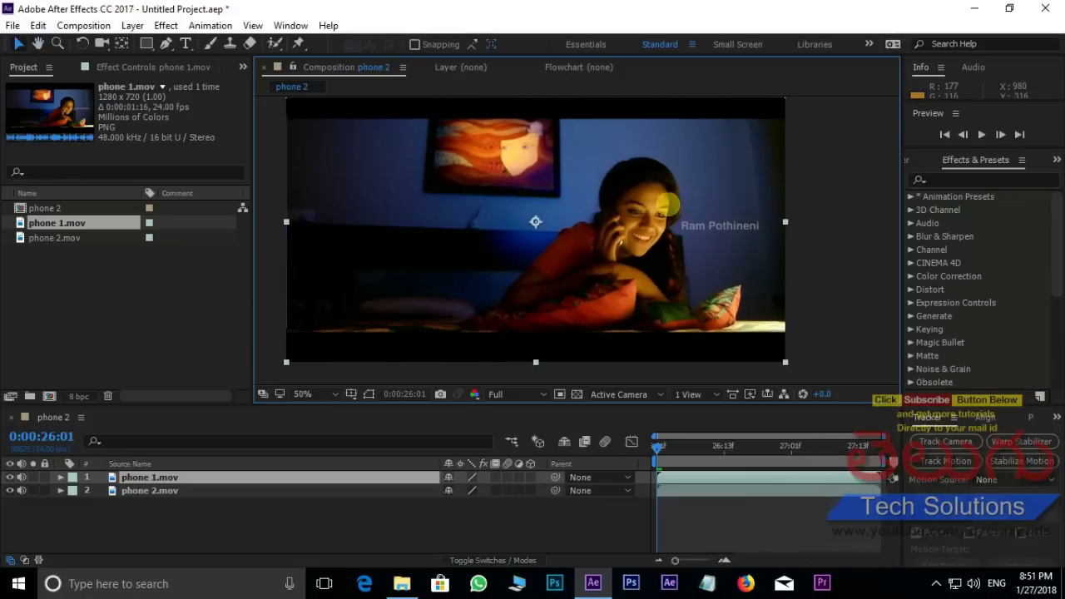
left_click(166, 45)
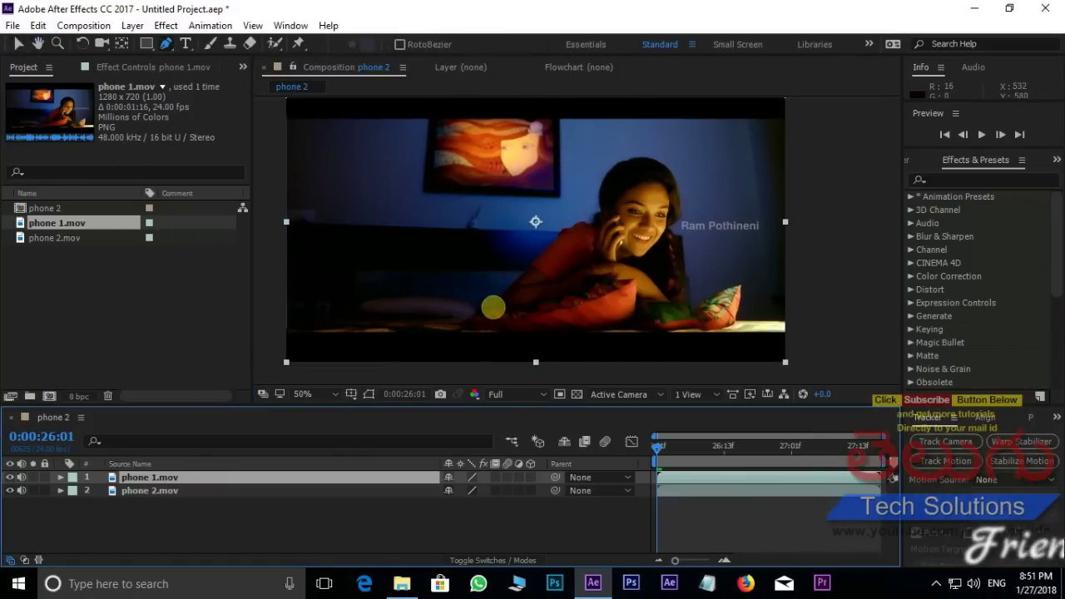
Trace a closed Pen mask around the woman and her pillow on phone 1.mov.
left_click(492, 306)
left_click(504, 270)
left_click(523, 249)
left_click(543, 220)
left_click(569, 190)
left_click(591, 155)
left_click(622, 140)
left_click(675, 140)
left_click(700, 182)
left_click(710, 263)
left_click(706, 304)
left_click(704, 326)
left_click(622, 333)
left_click(483, 324)
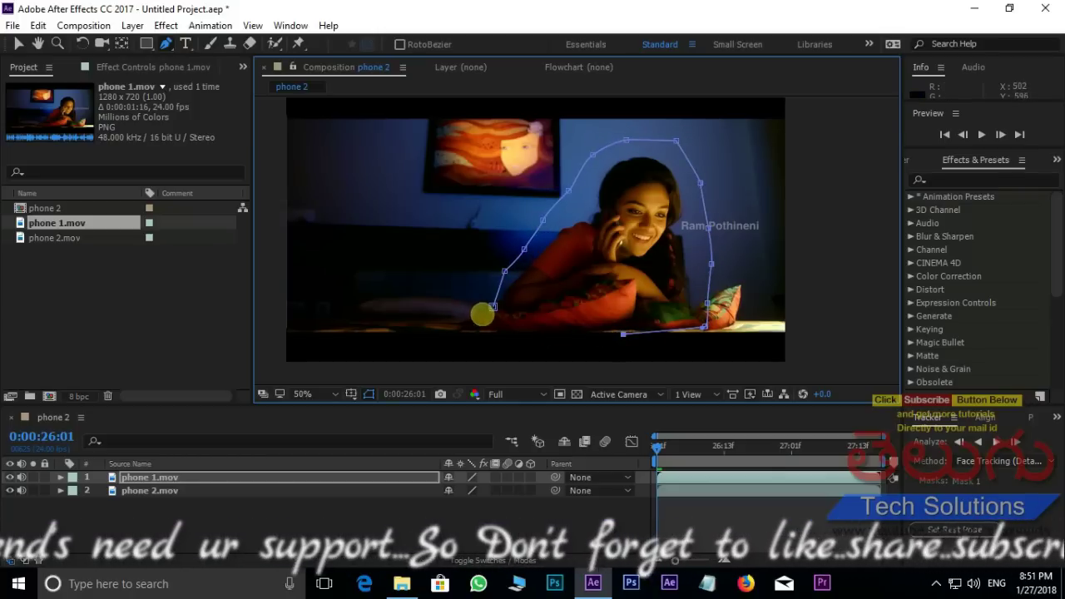
left_click(493, 306)
key("v")
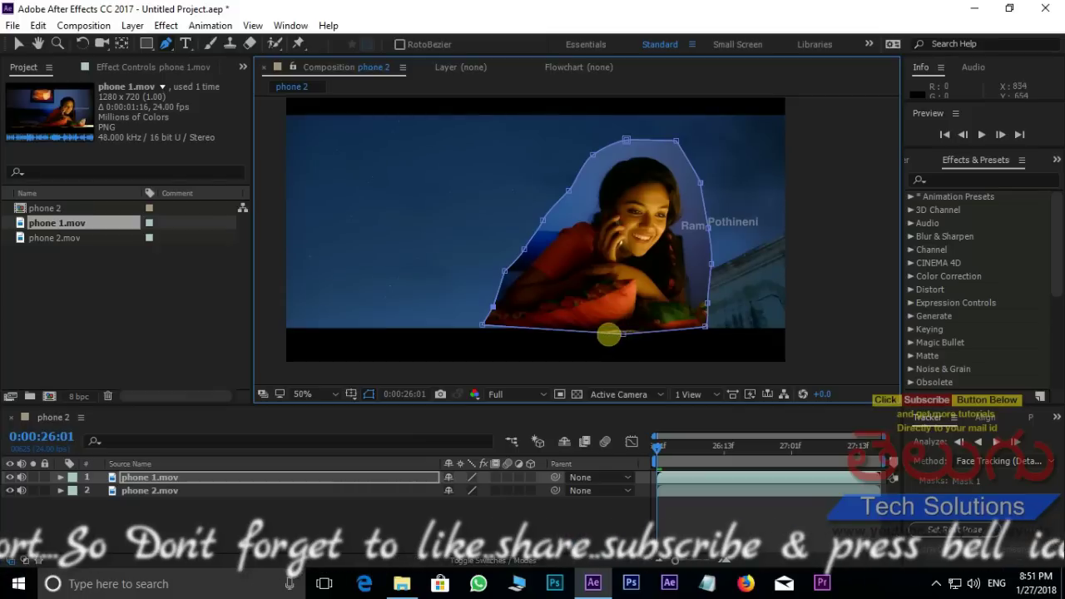
Move the masked woman to the upper left beside the moon.
left_click(613, 276)
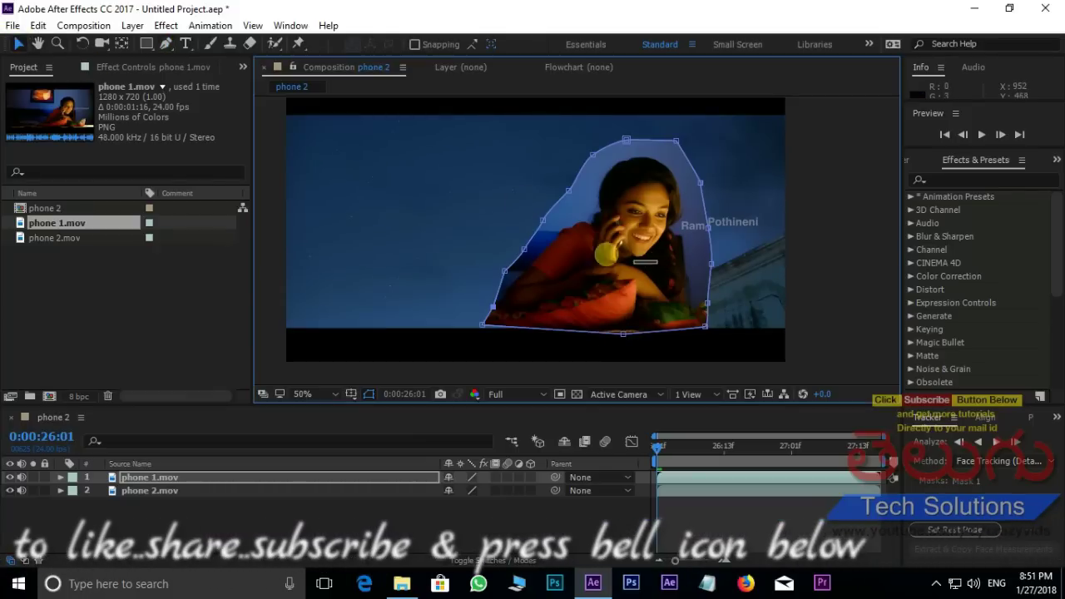
left_click_drag(614, 275, 473, 249)
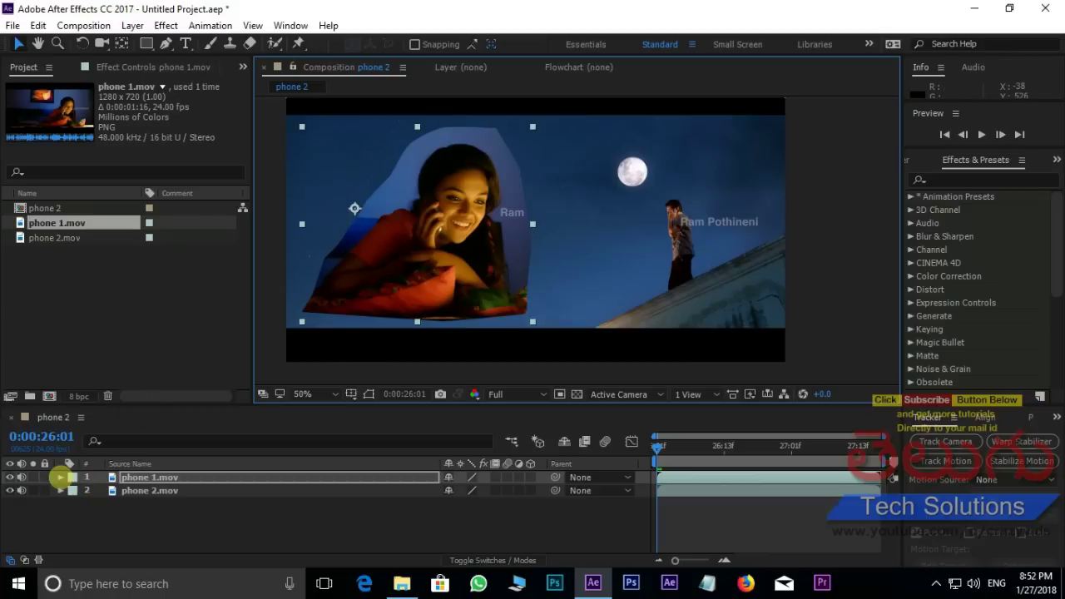
left_click(60, 476)
Give phone 1.mov's Mask 1 a 74-pixel feather and 39% opacity.
left_click(73, 491)
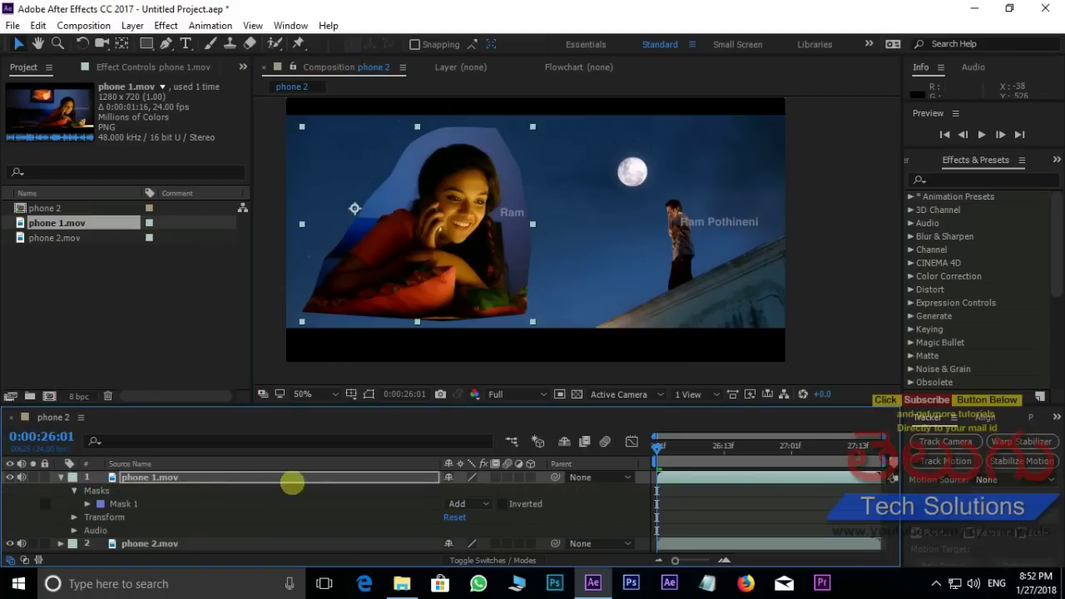
left_click(86, 503)
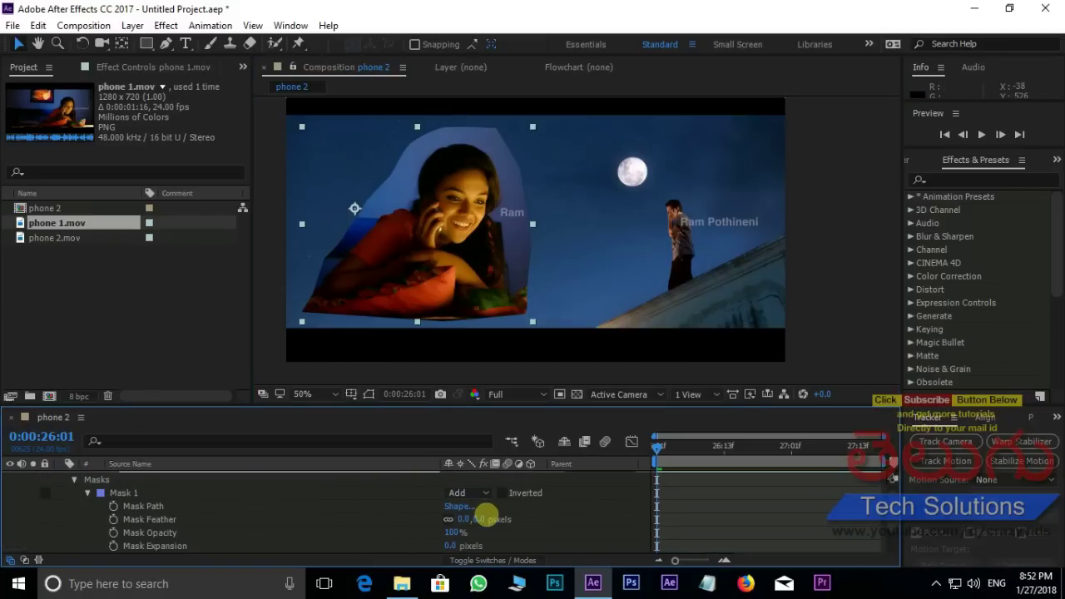
left_click_drag(464, 519, 478, 519)
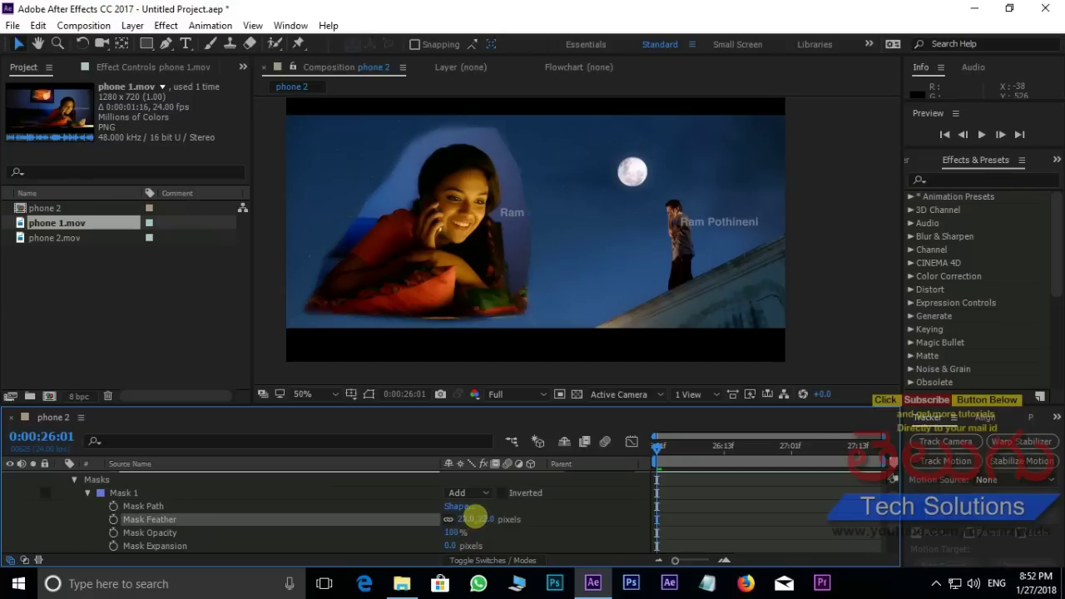
left_click(513, 492)
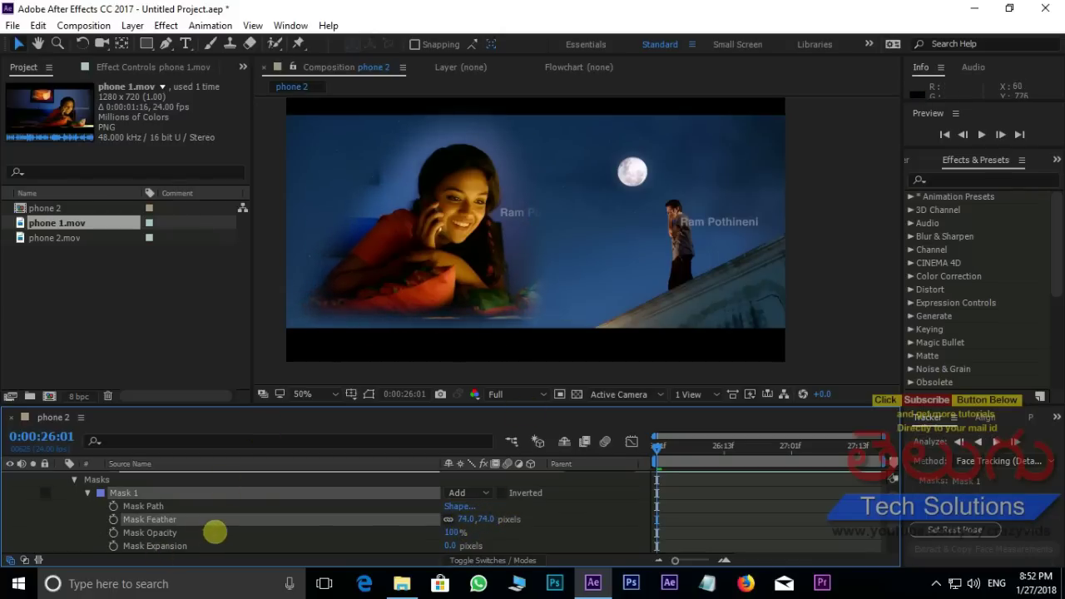
left_click_drag(452, 532, 409, 535)
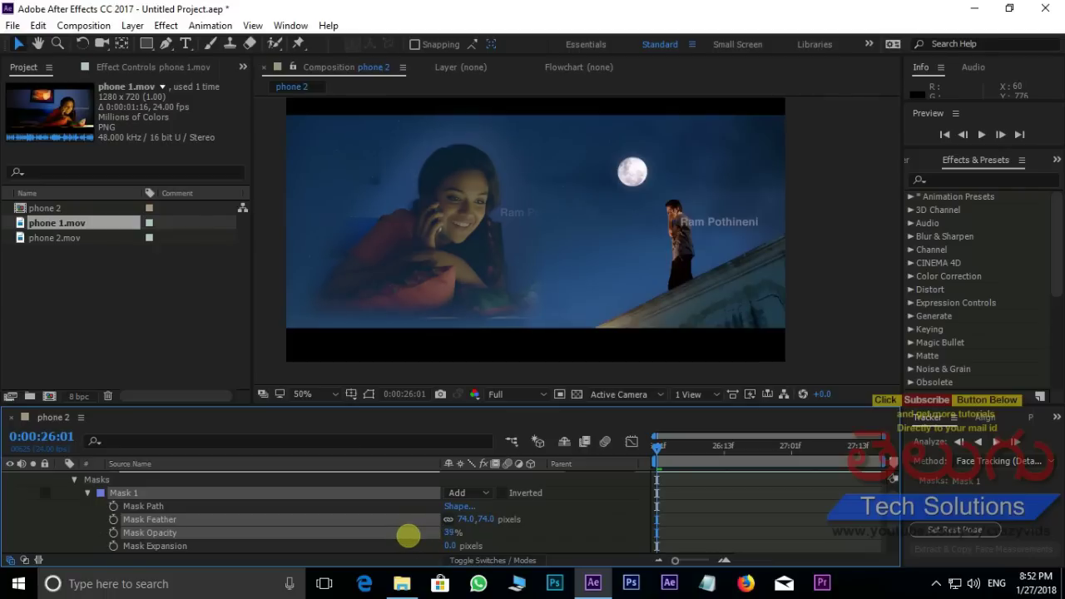
left_click(352, 213)
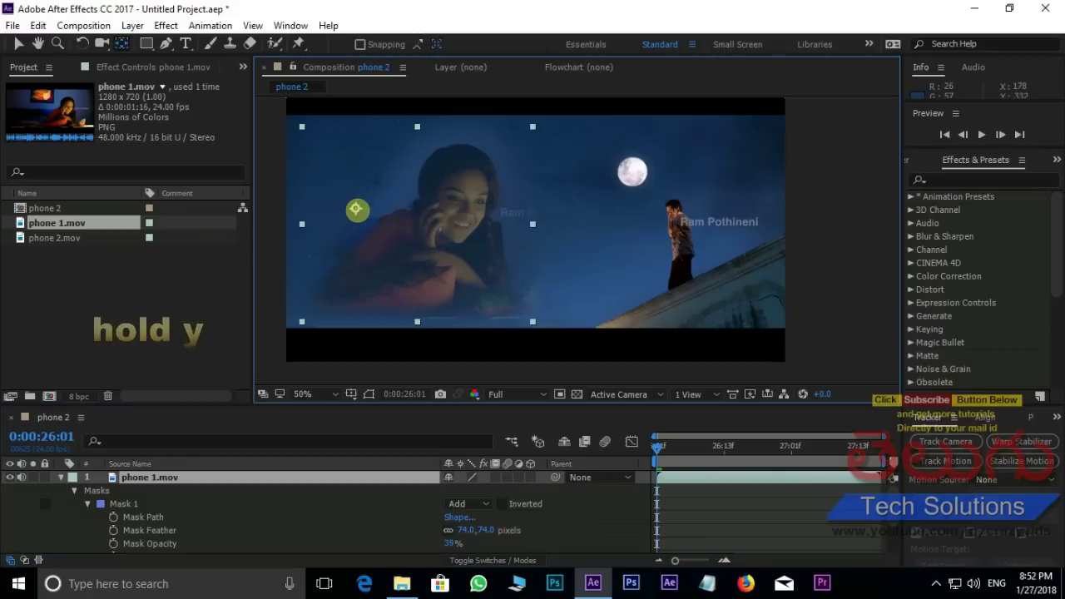
Shrink the woman's mask evenly and preview the blend.
left_click_drag(354, 210, 425, 224)
key("v")
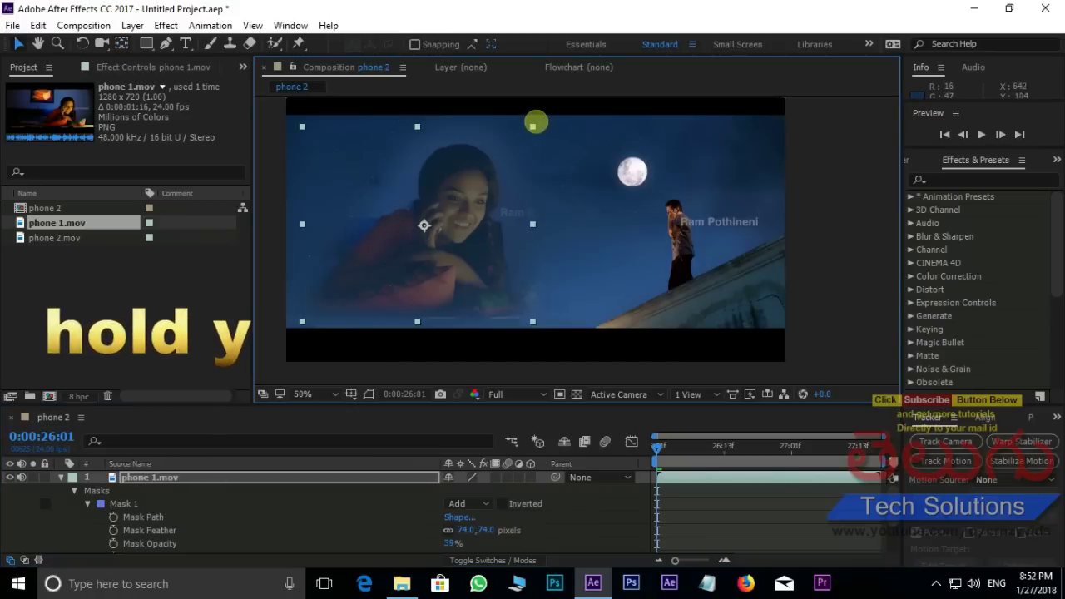
left_click_drag(532, 127, 513, 143)
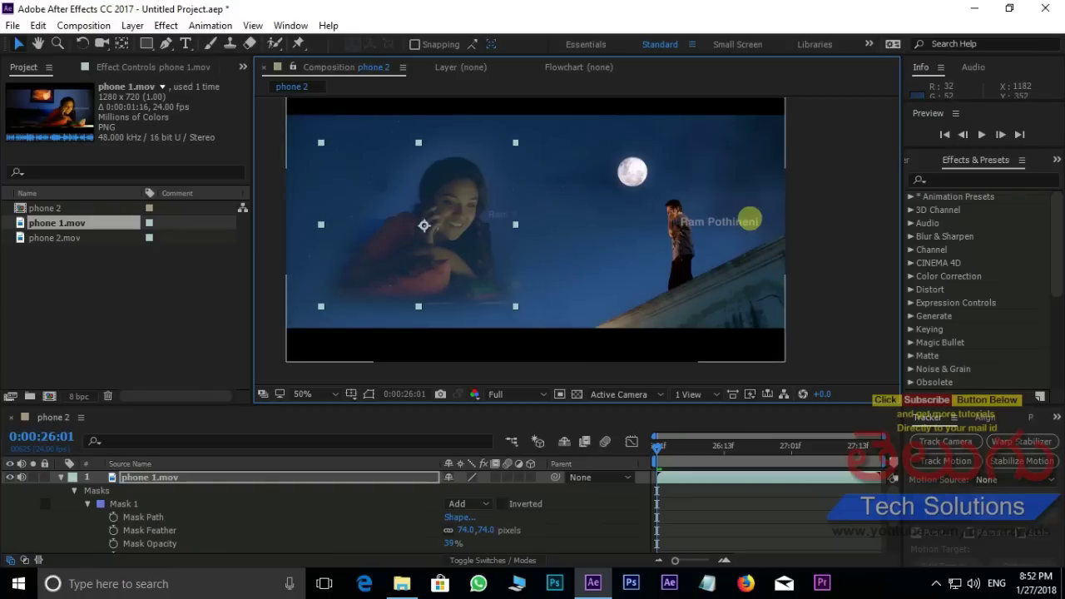
key("space")
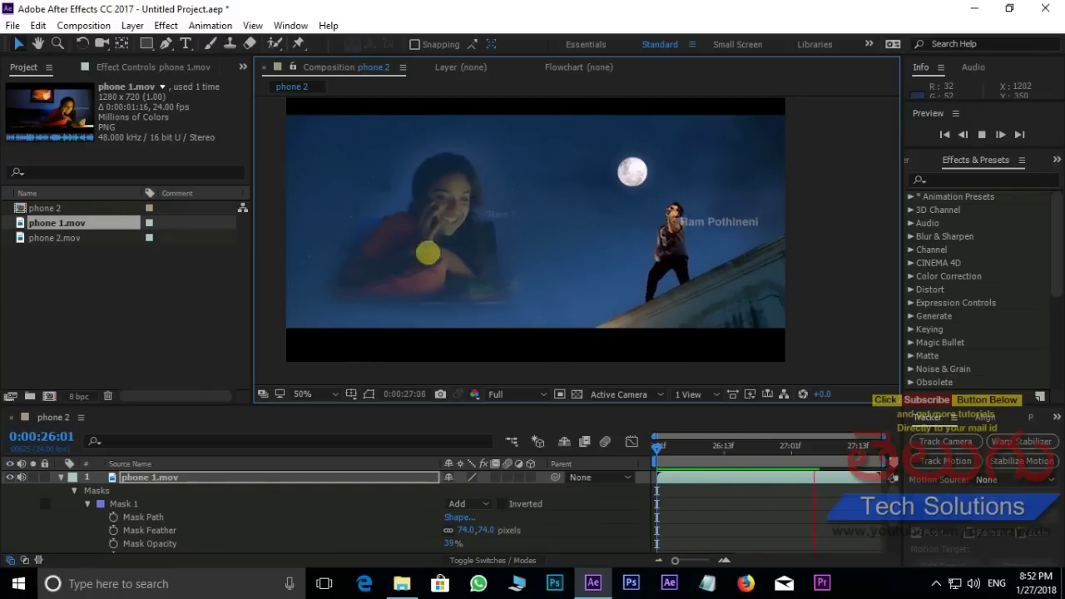
key("space")
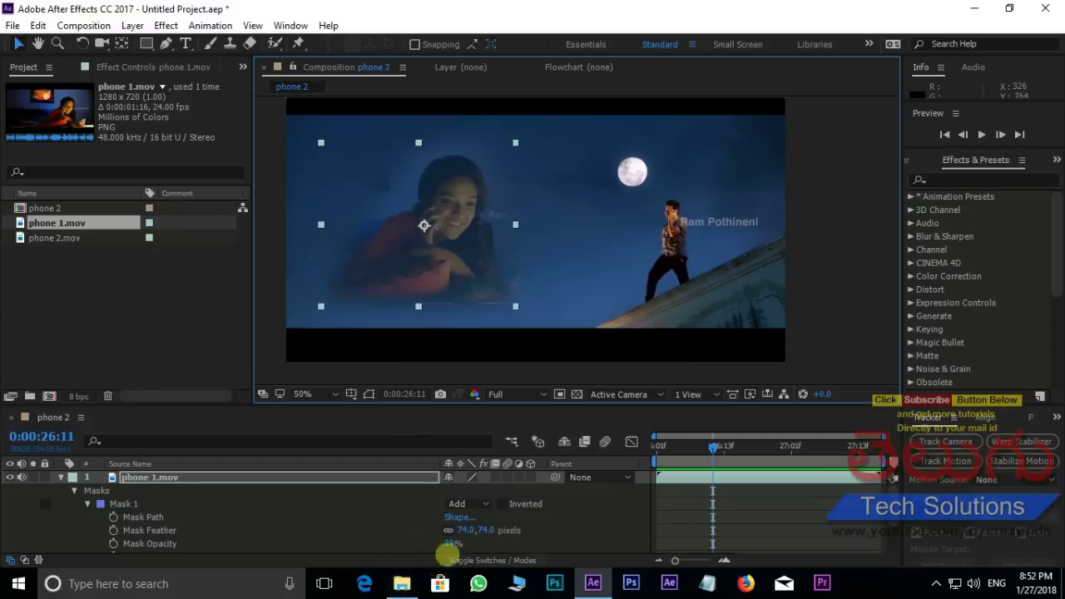
Lower Mask 1's opacity to 17%.
left_click_drag(449, 544, 446, 545)
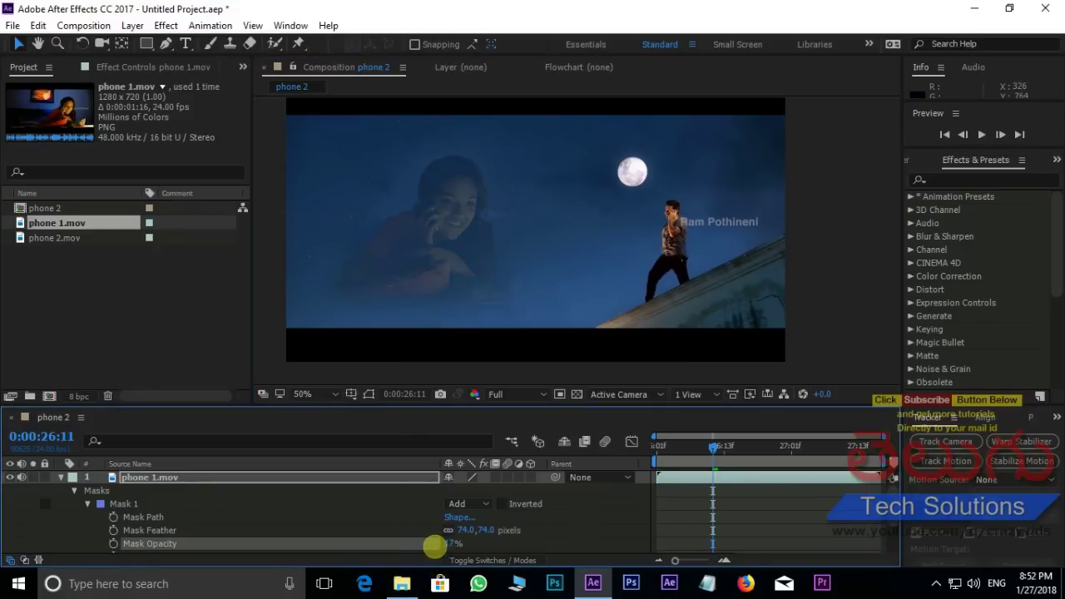
scroll(447, 257, "up", 1)
scroll(506, 274, "up", 1)
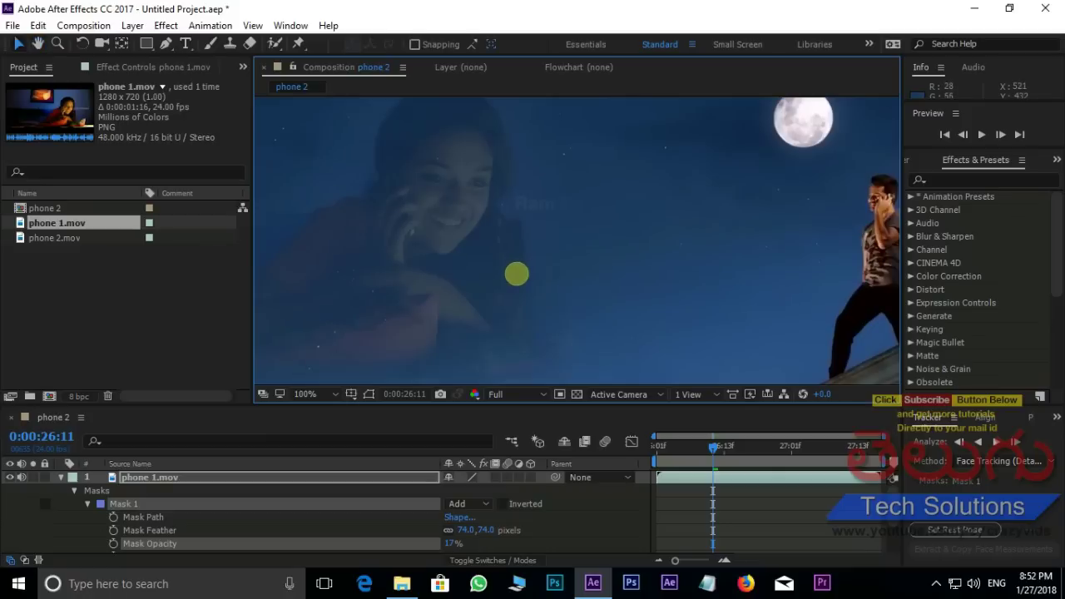
scroll(516, 273, "down", 2)
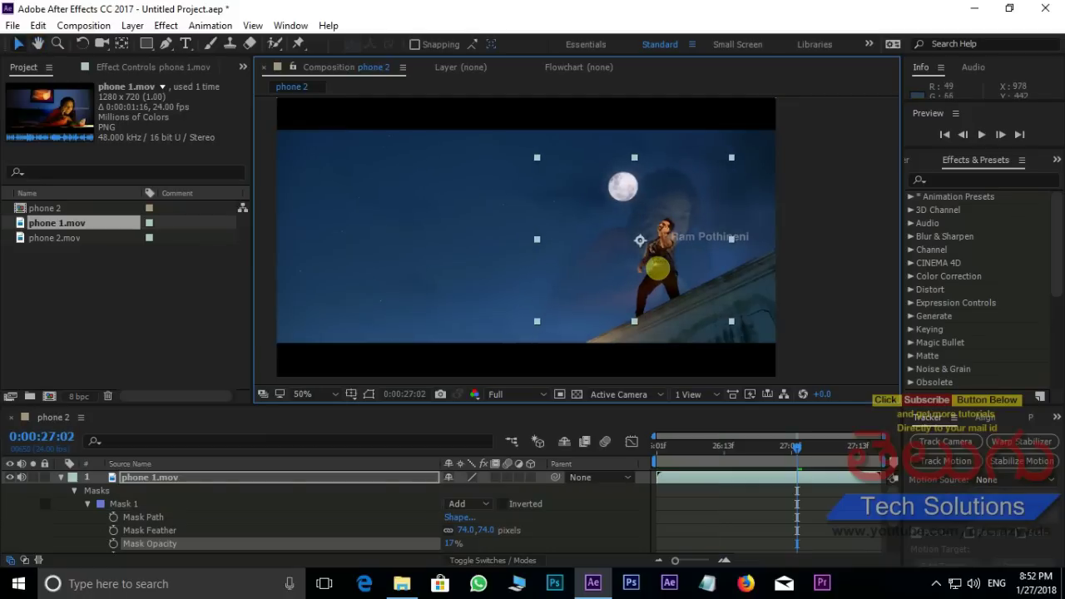
Preview at full size, then move the woman's clip left across the sky.
key("period")
left_click_drag(721, 201, 611, 202)
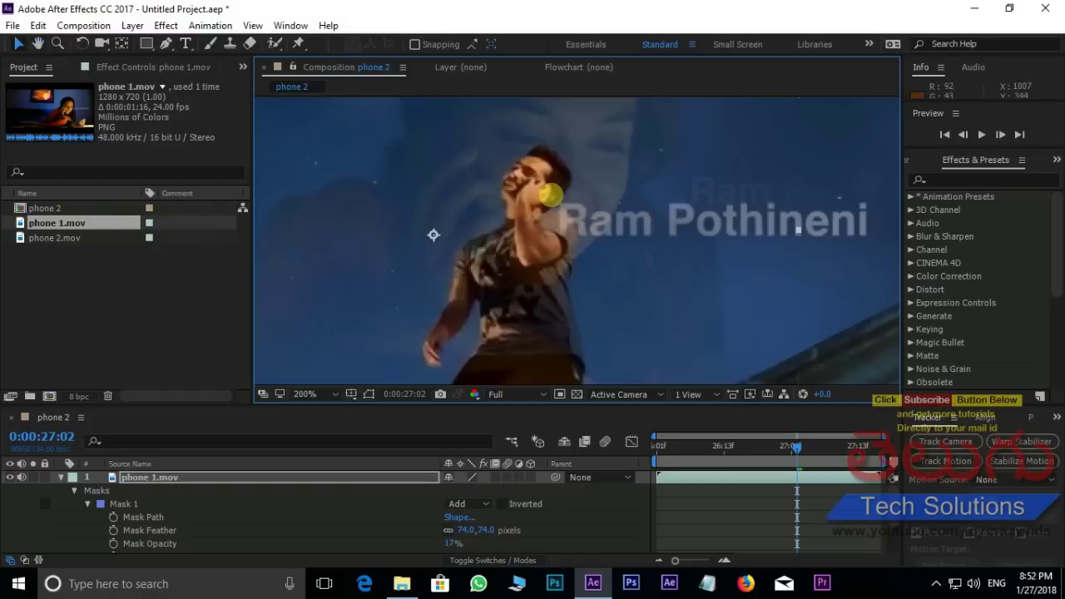
key("space")
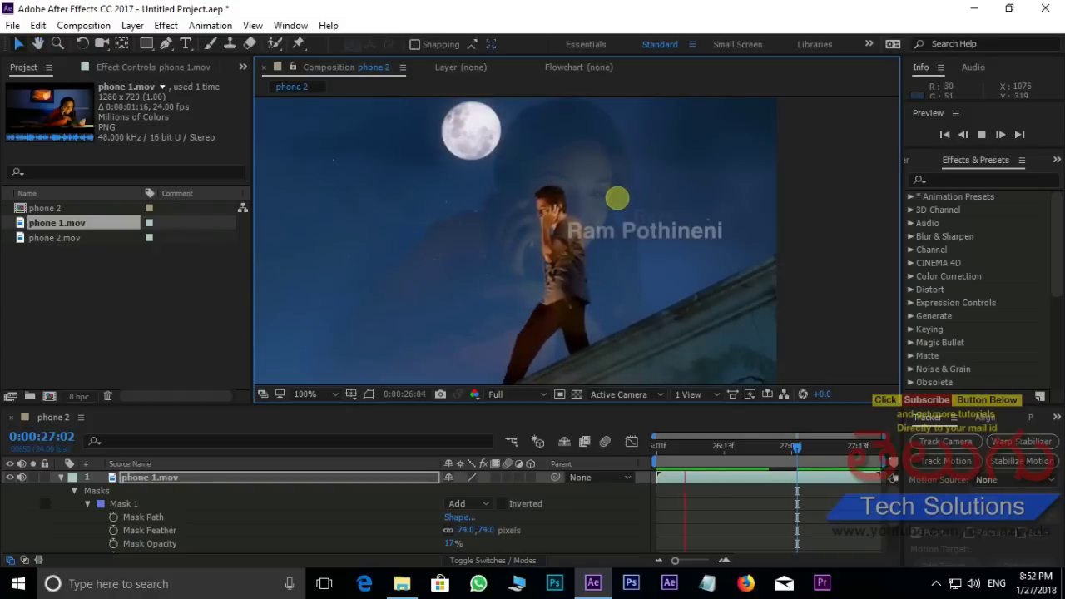
key("comma")
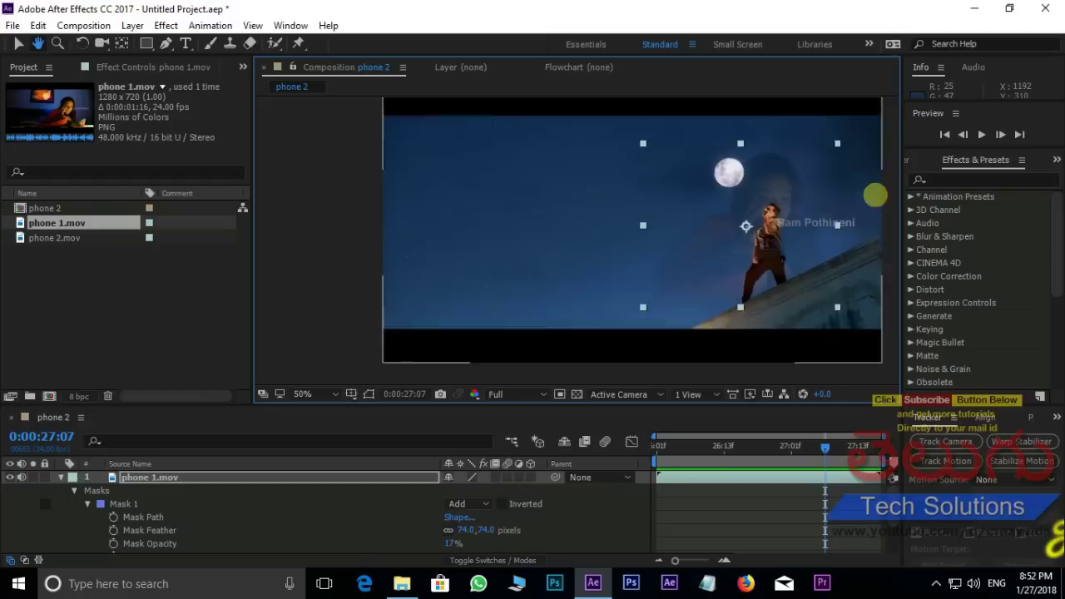
left_click_drag(708, 267, 476, 245)
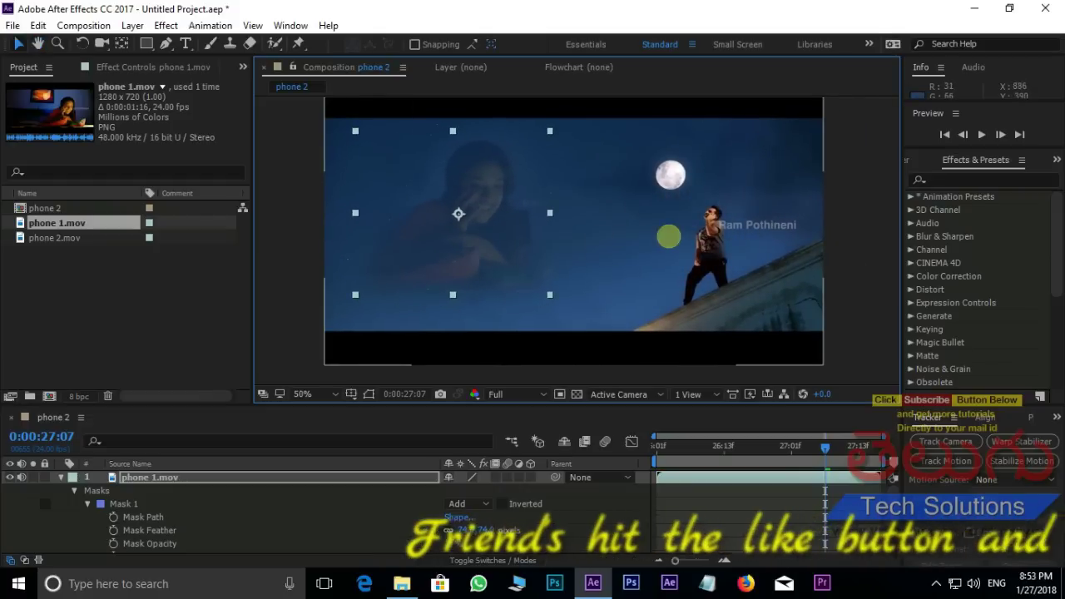
left_click_drag(668, 235, 637, 257)
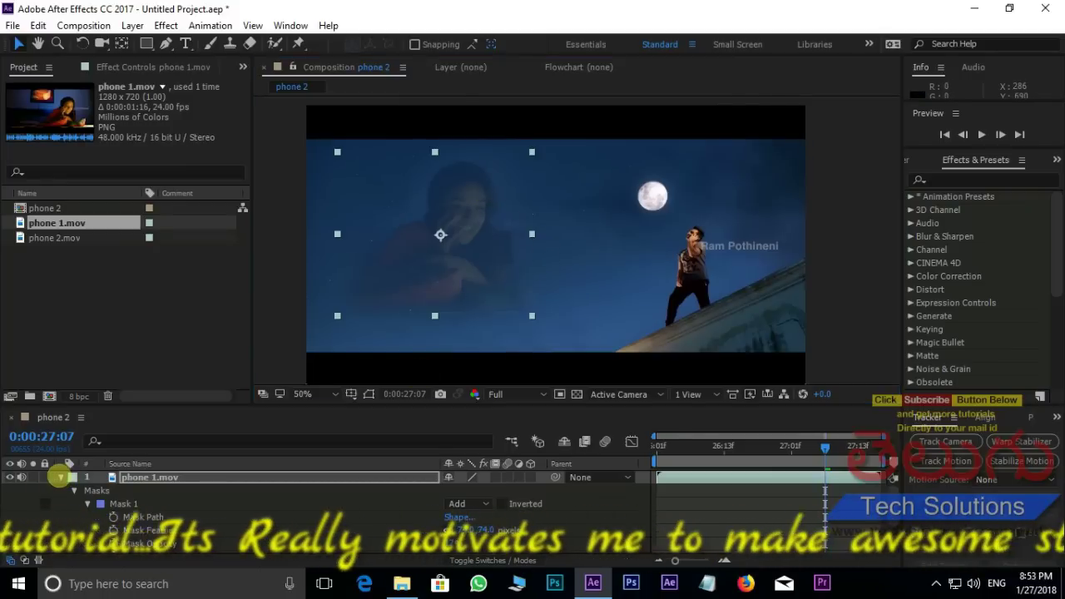
Select the phone 2.mov layer and search Effects & Presets for 'tint'.
left_click(61, 477)
left_click(174, 491)
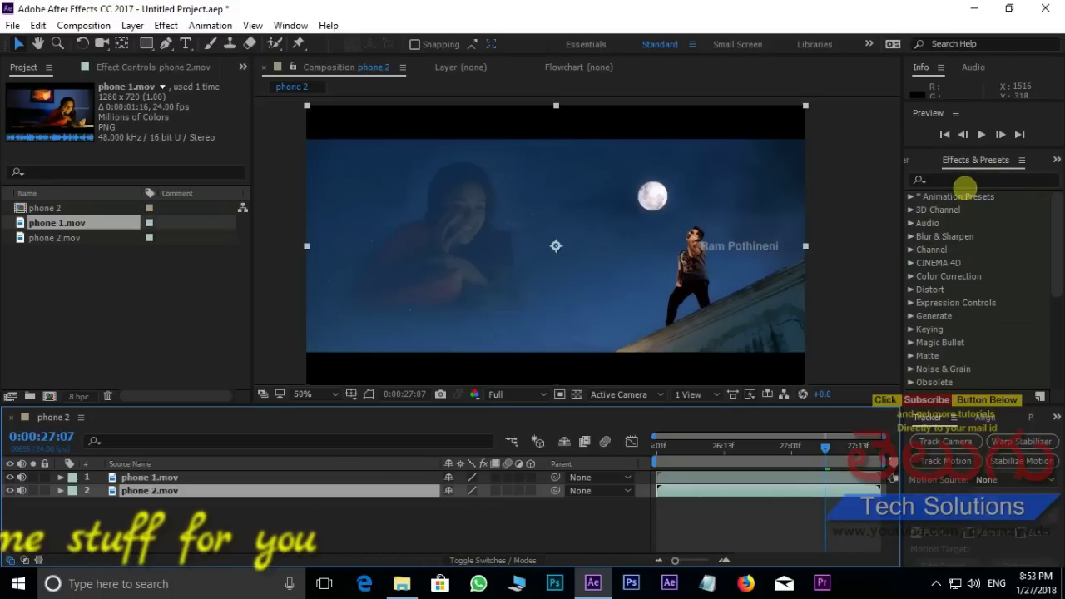
left_click(291, 25)
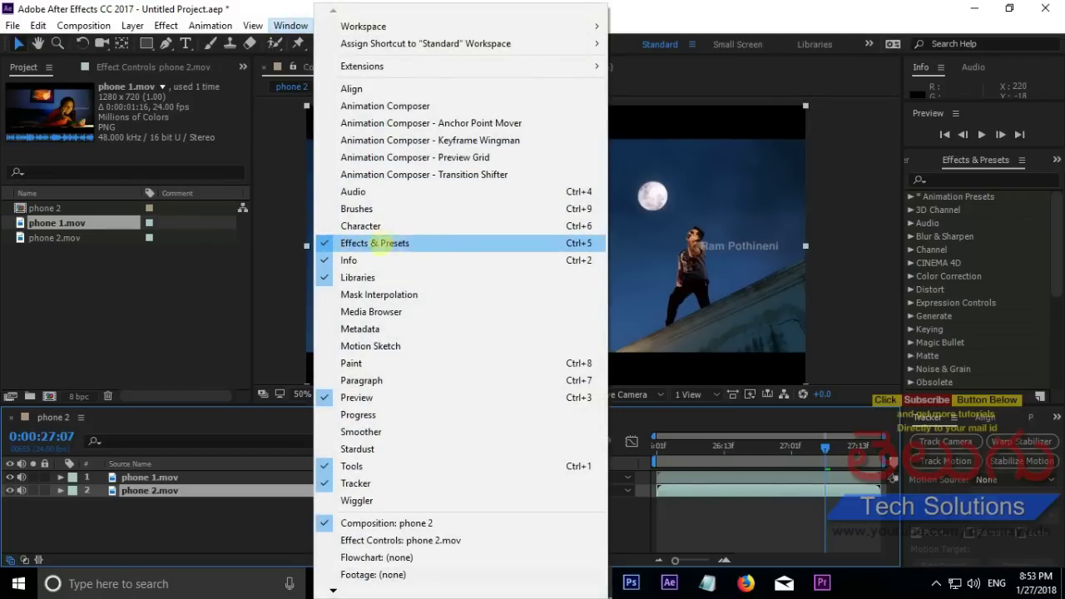
left_click(971, 180)
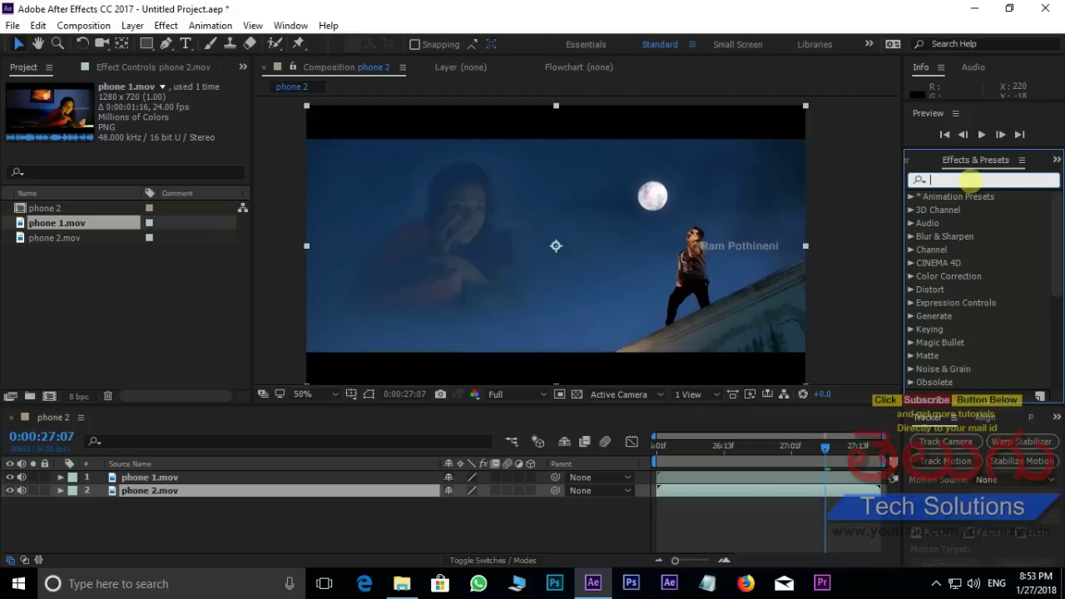
type("tint")
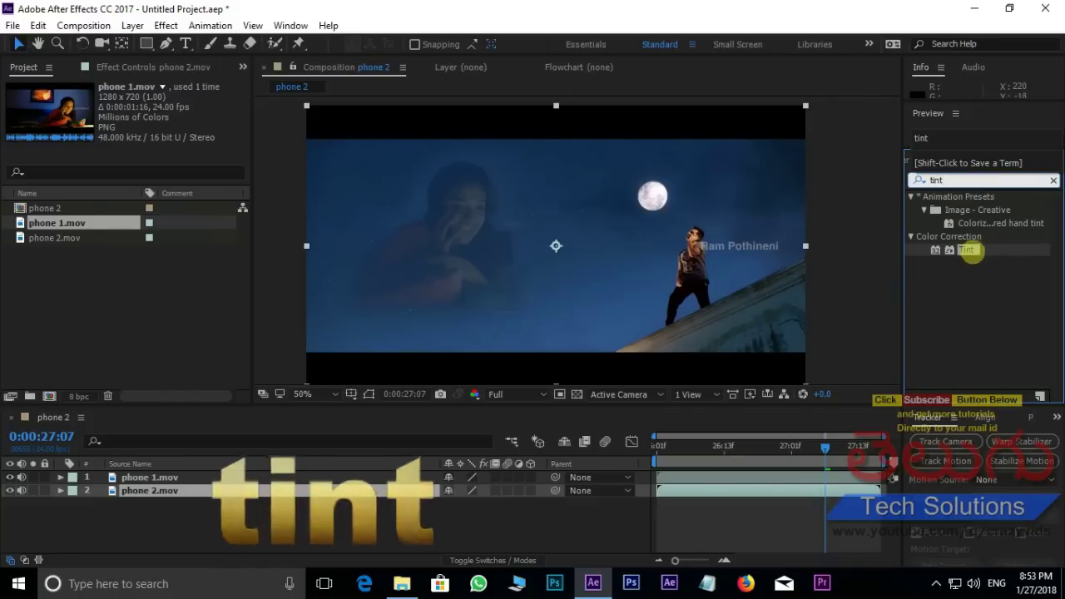
Apply Tint to phone 2.mov to turn the rooftop grey, then preview it.
left_click_drag(967, 249, 272, 492)
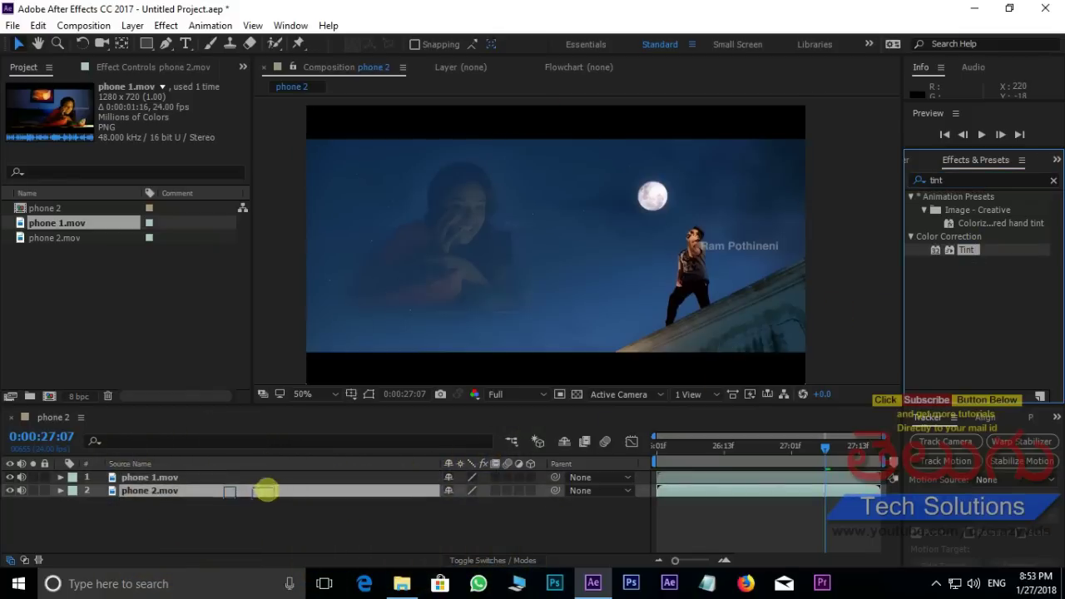
left_click_drag(266, 491, 268, 491)
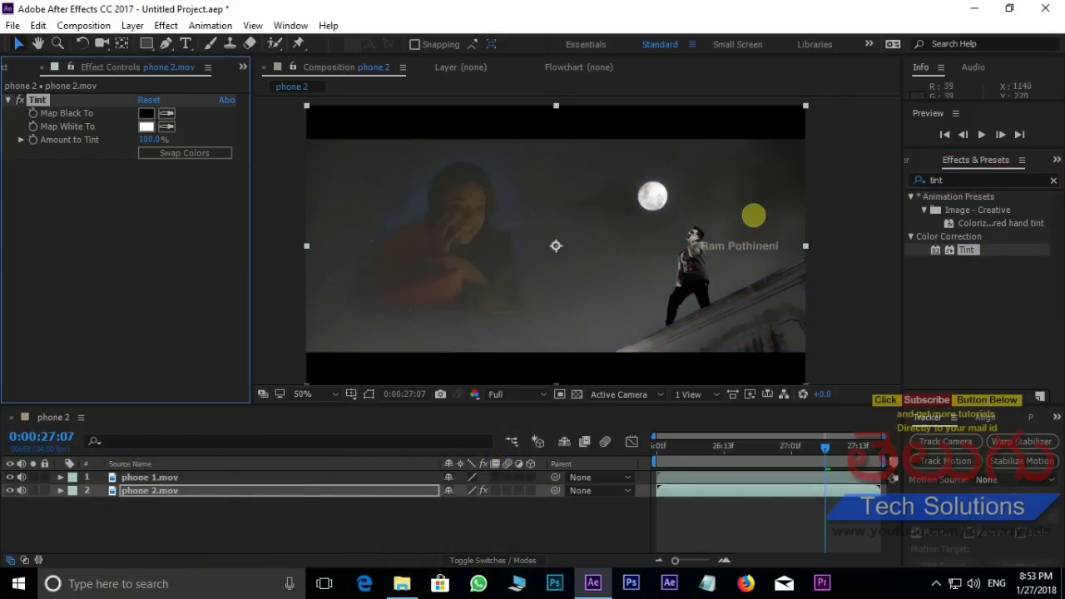
scroll(676, 185, "up", 2)
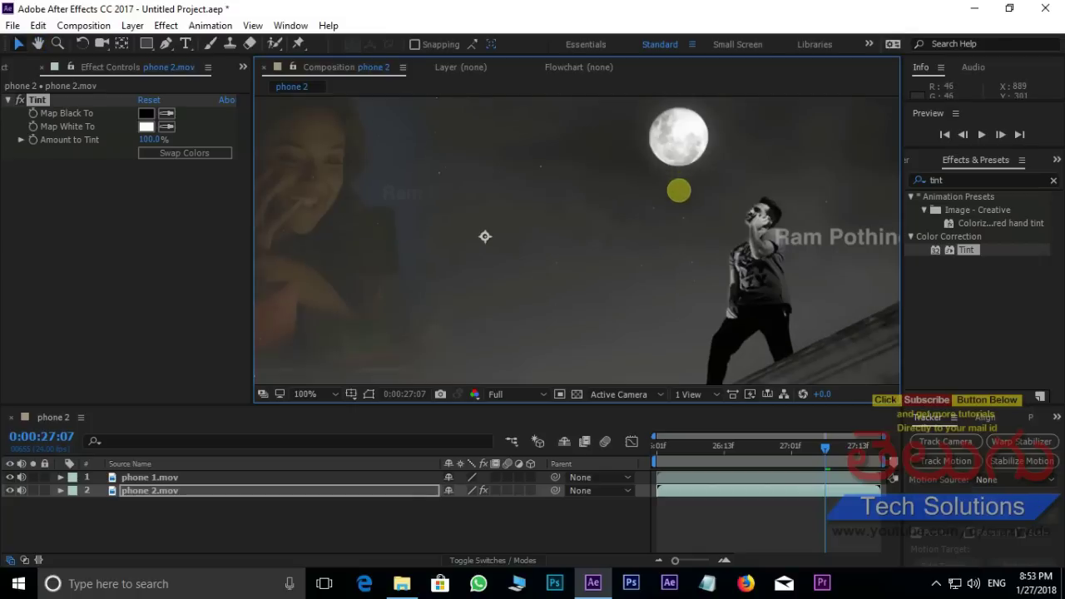
scroll(732, 199, "down", 2)
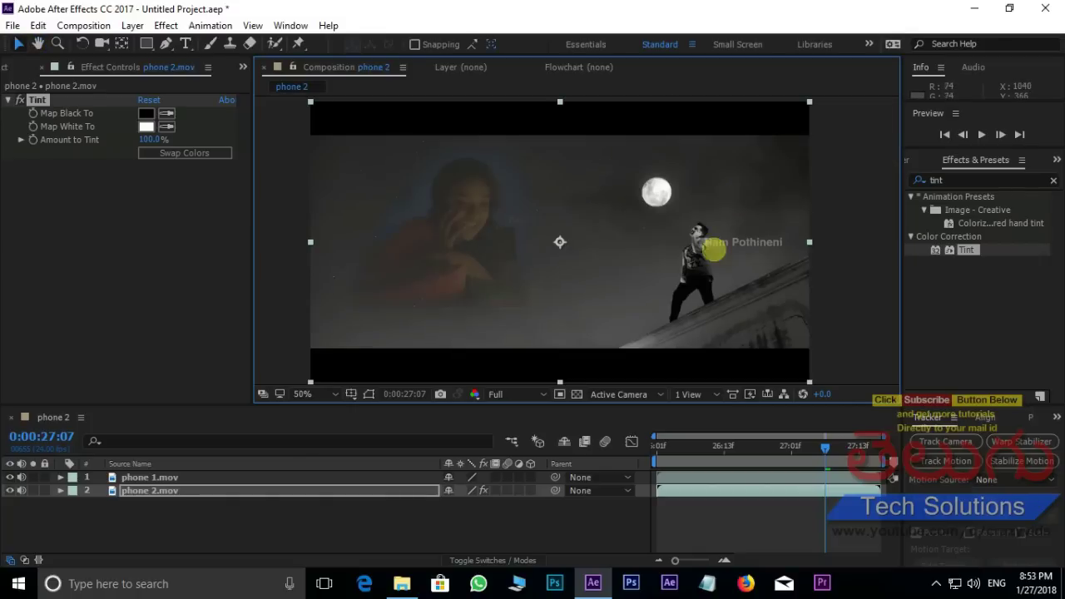
key("space")
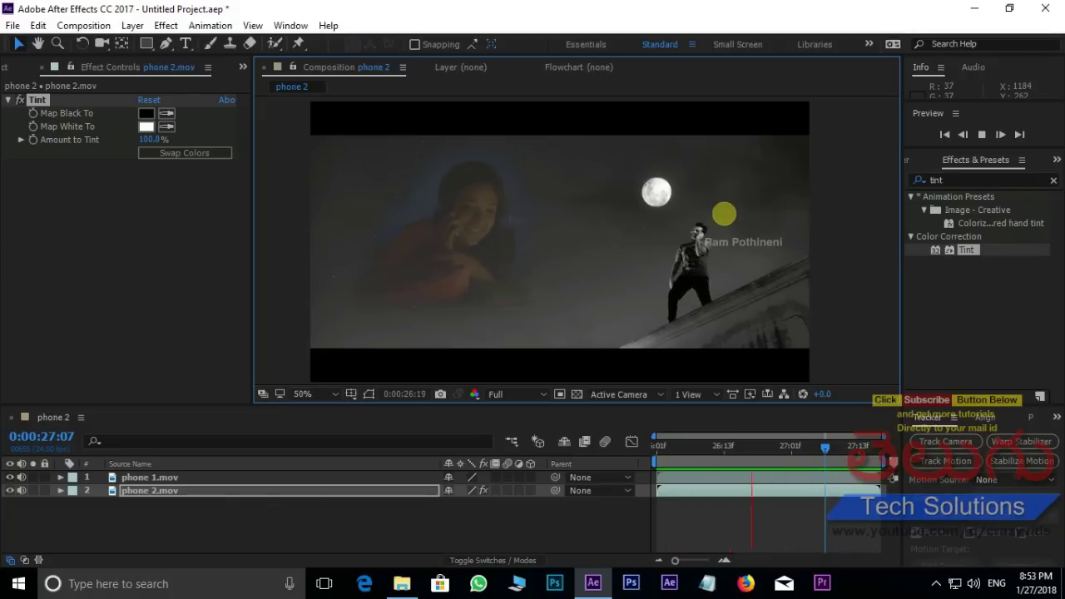
key("space")
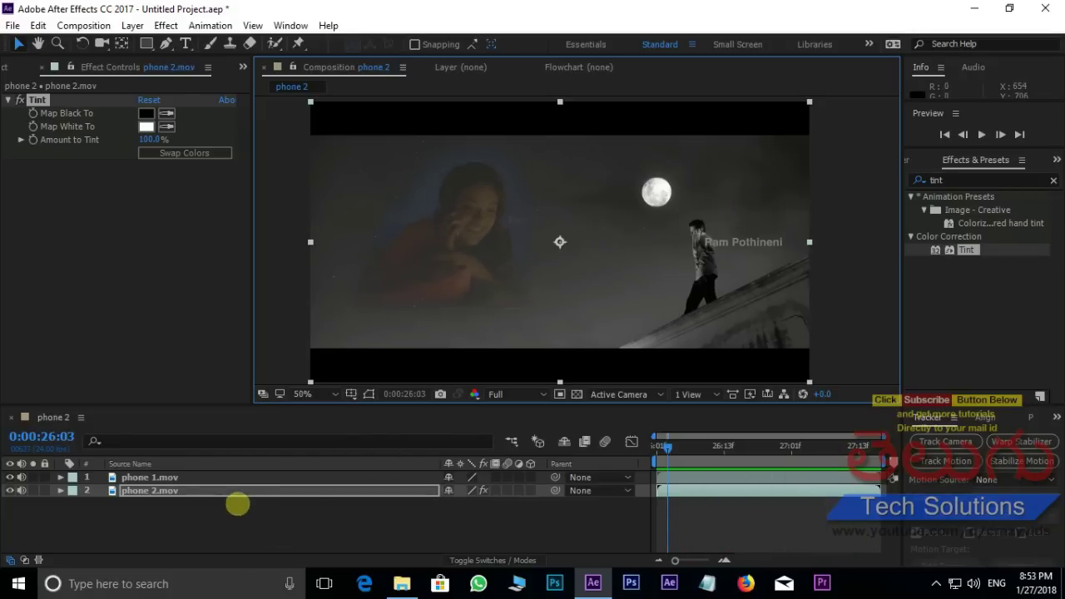
Duplicate the tinted phone 2.mov layer and move the copy to the top.
left_click(233, 490)
key("ctrl+d")
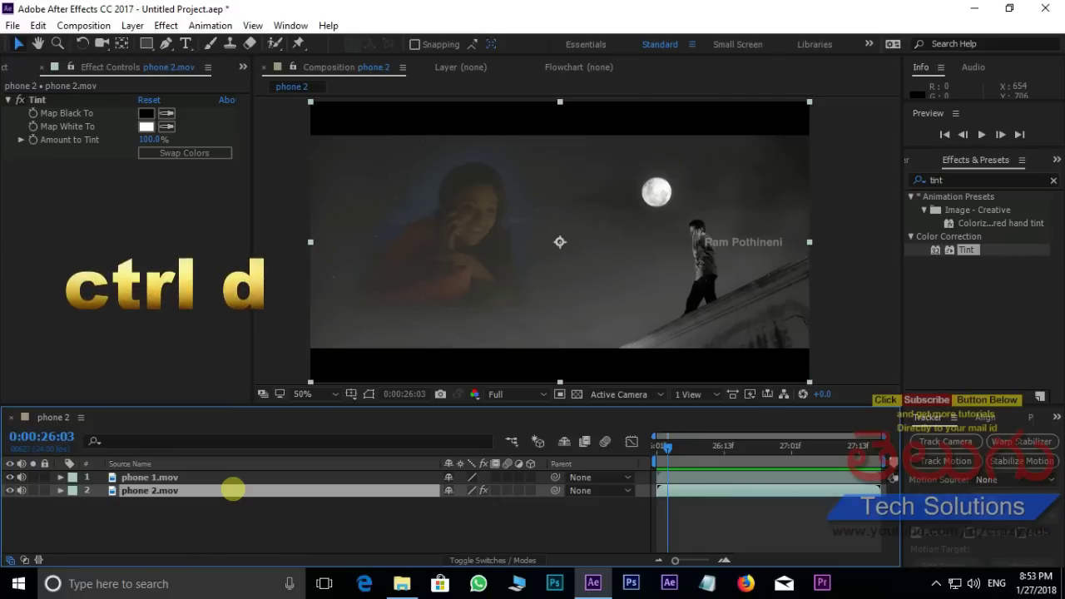
mouse_move(216, 491)
left_mouse_down()
mouse_move(220, 471)
mouse_move(449, 420)
left_mouse_up()
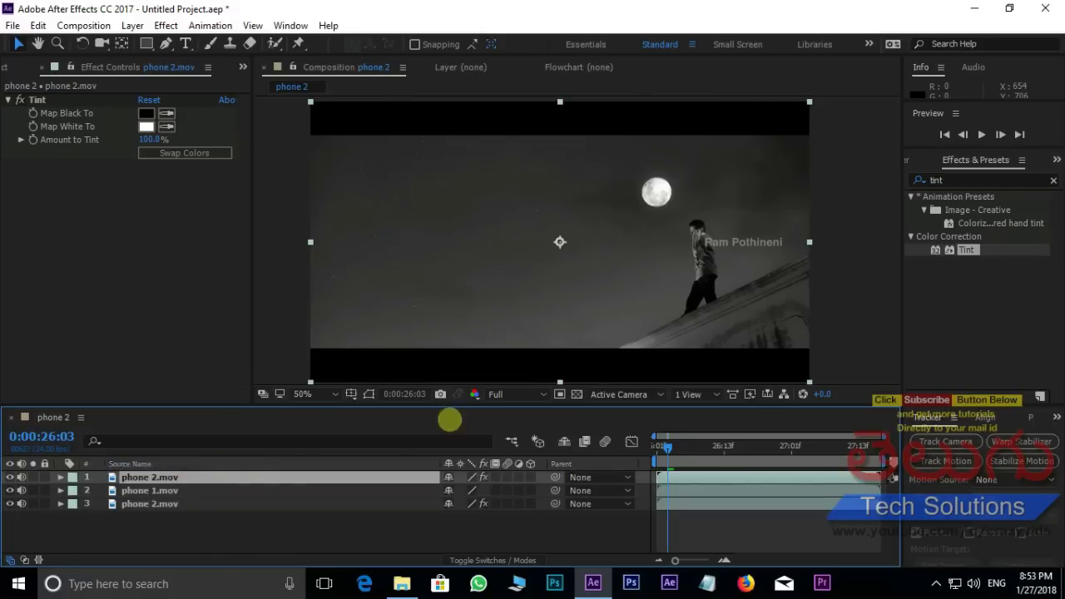
left_click_drag(748, 275, 697, 271)
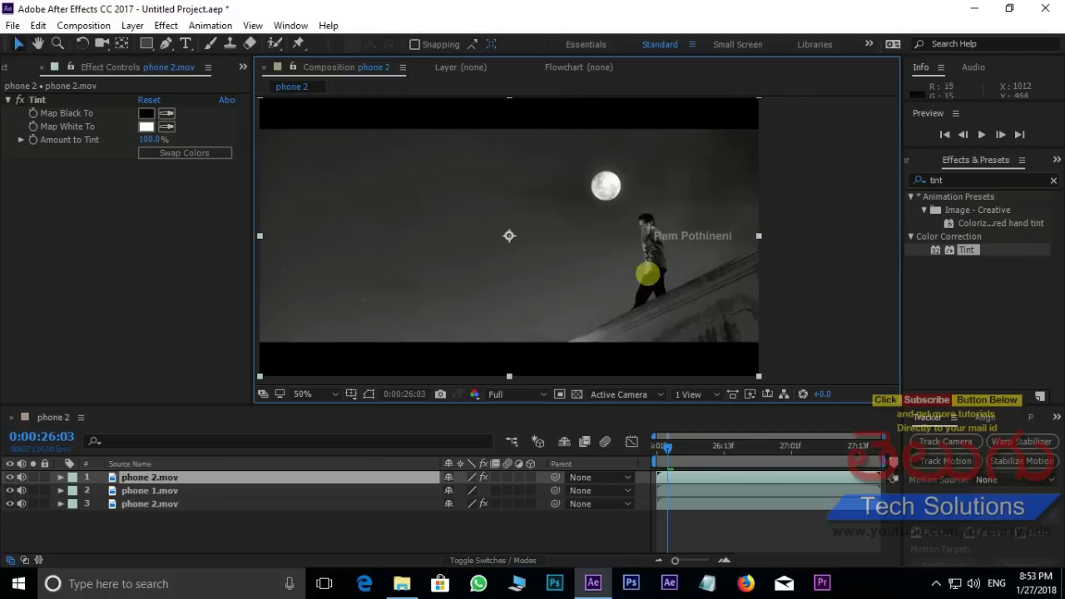
left_click_drag(545, 303, 599, 288)
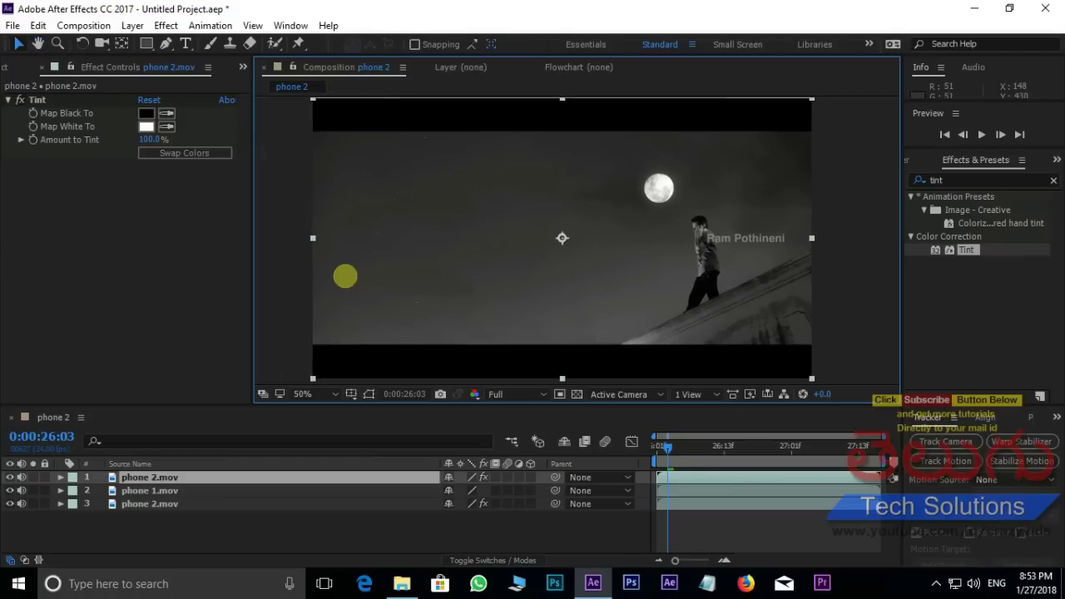
Delete the Tint effect from the top phone 2.mov copy.
left_click(228, 477)
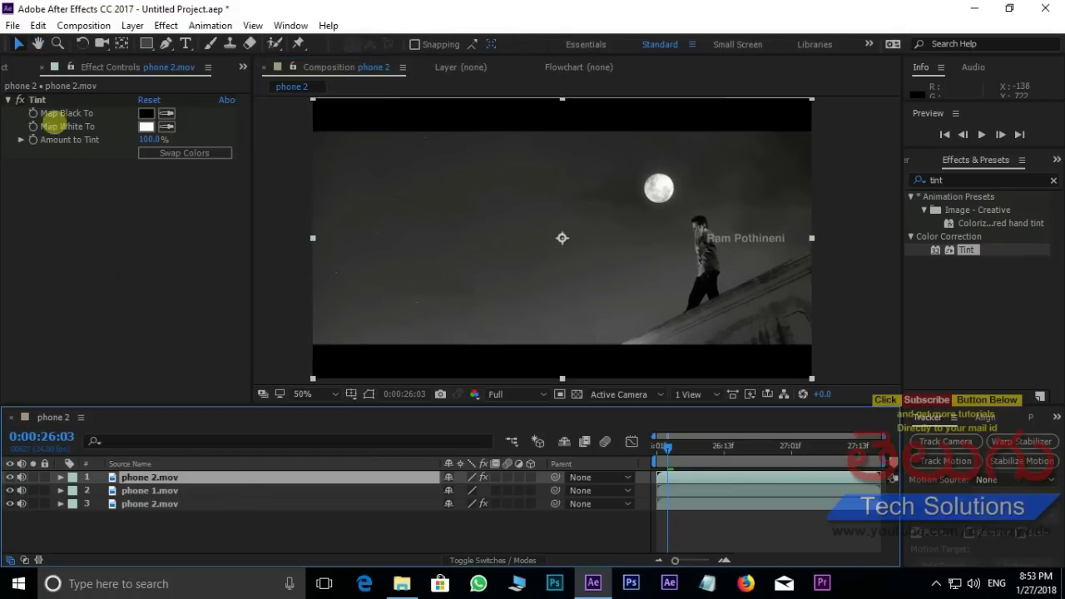
left_click(38, 99)
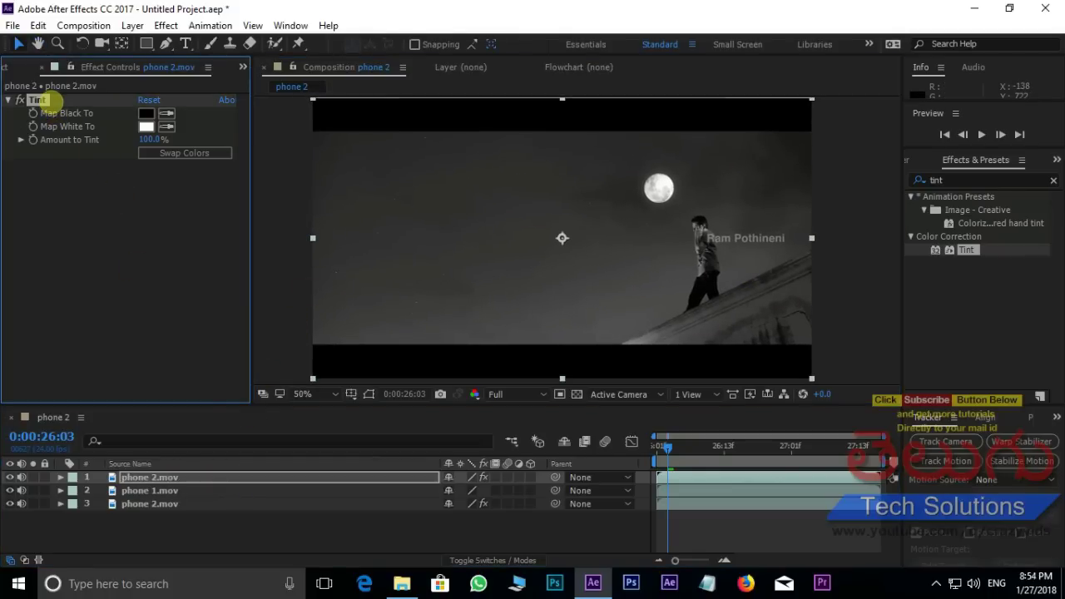
key("Delete")
scroll(638, 223, "up", 2)
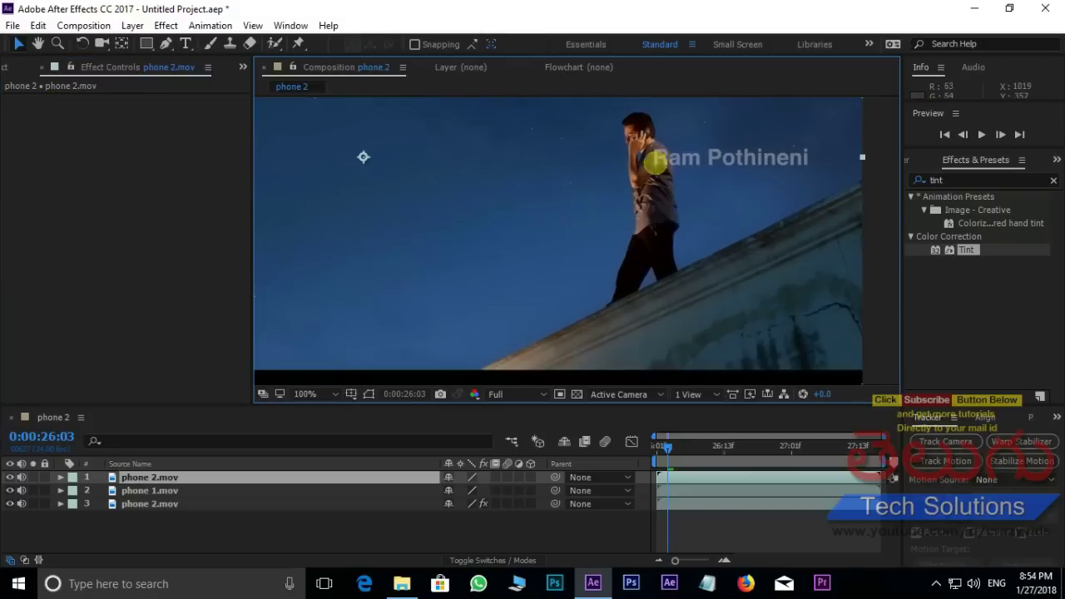
scroll(623, 224, "down", 2)
scroll(633, 211, "up", 2)
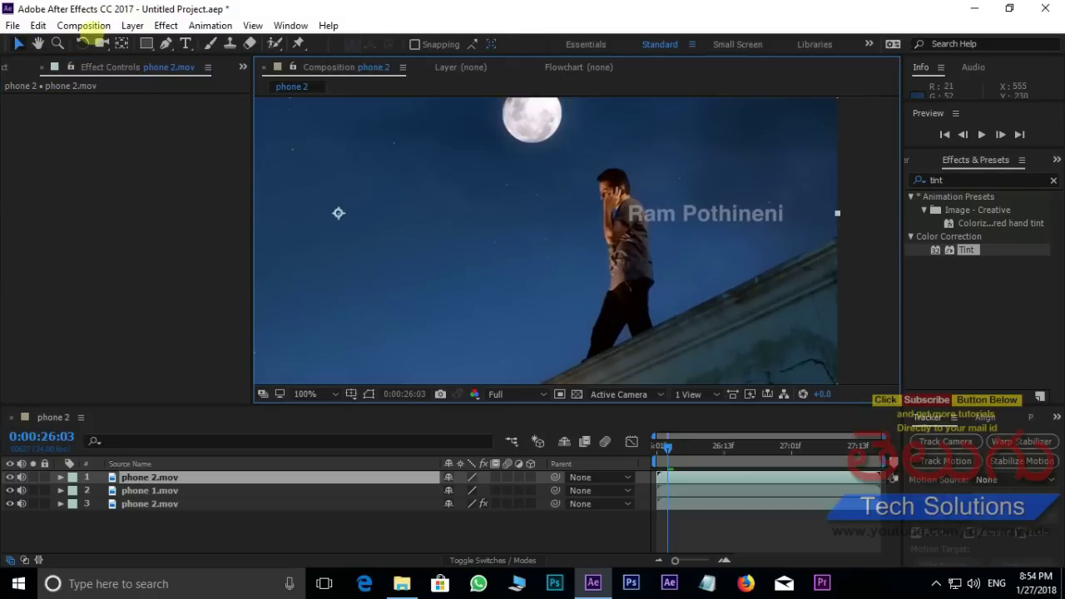
left_click(165, 45)
Draw a closed mask around the man on the top phone 2.mov layer and hide its outline.
left_click(213, 477)
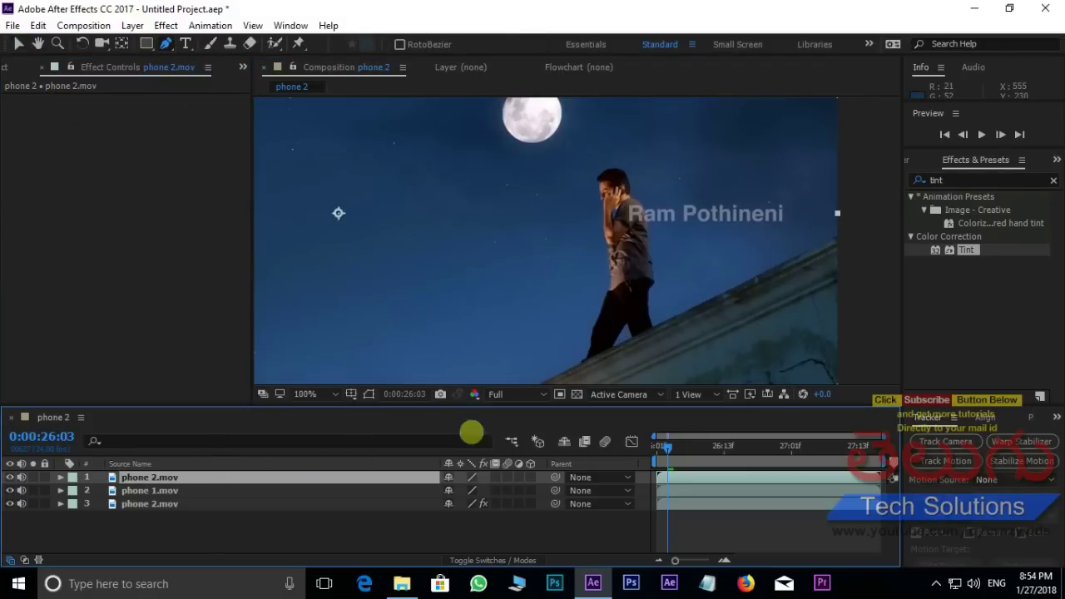
scroll(584, 226, "down", 2)
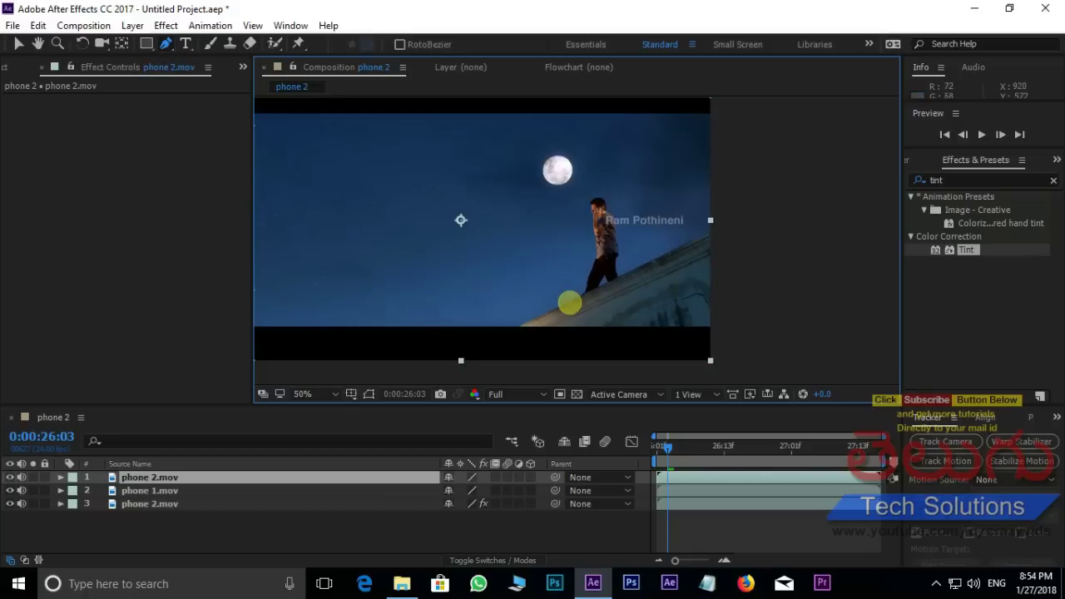
left_click(563, 308)
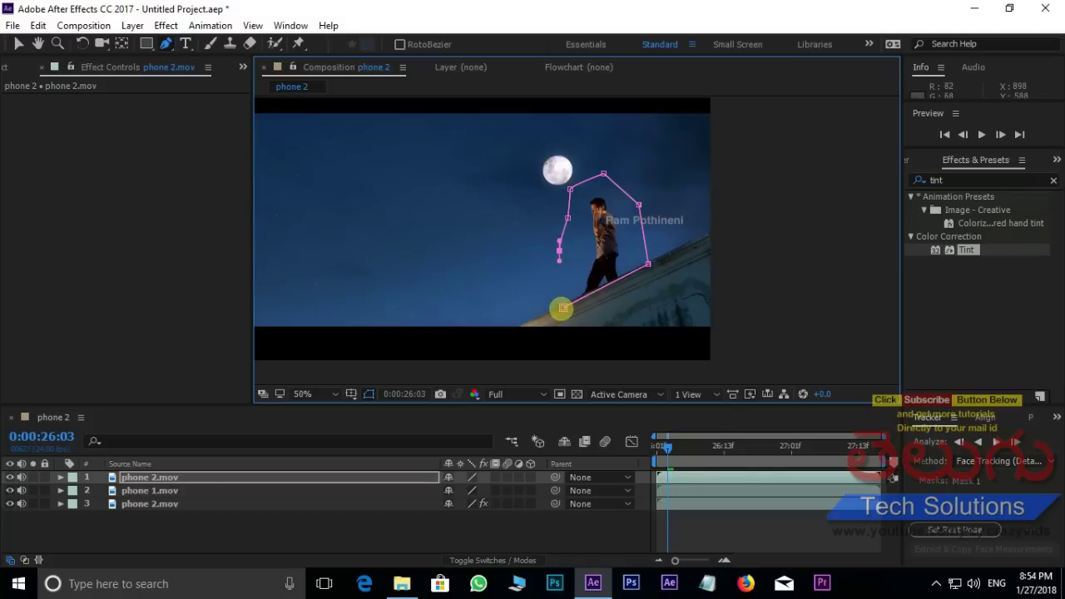
left_click(563, 308)
left_click_drag(627, 206, 691, 206)
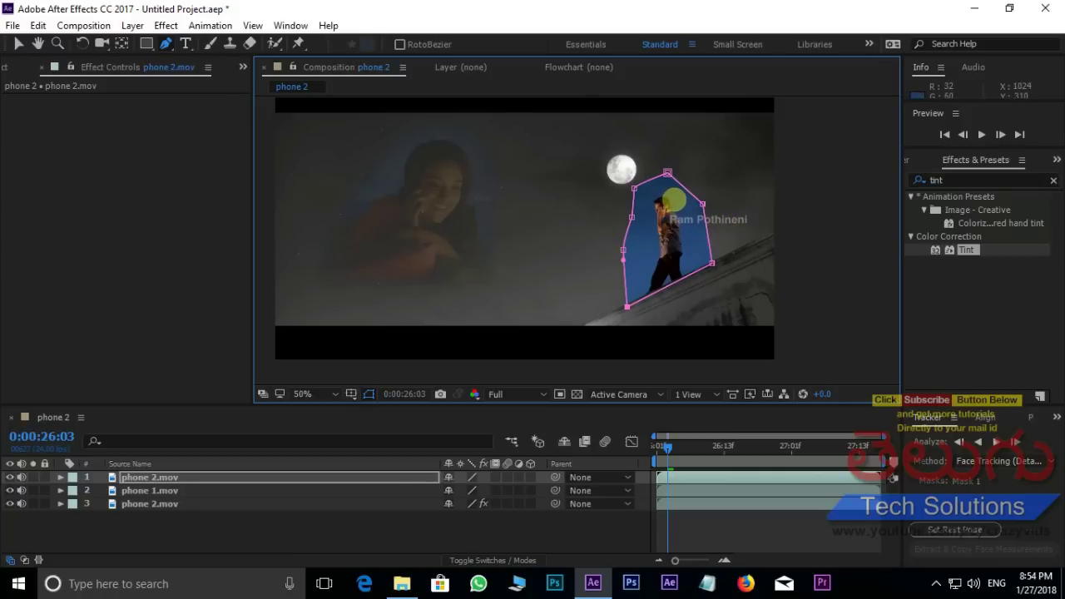
left_click(369, 395)
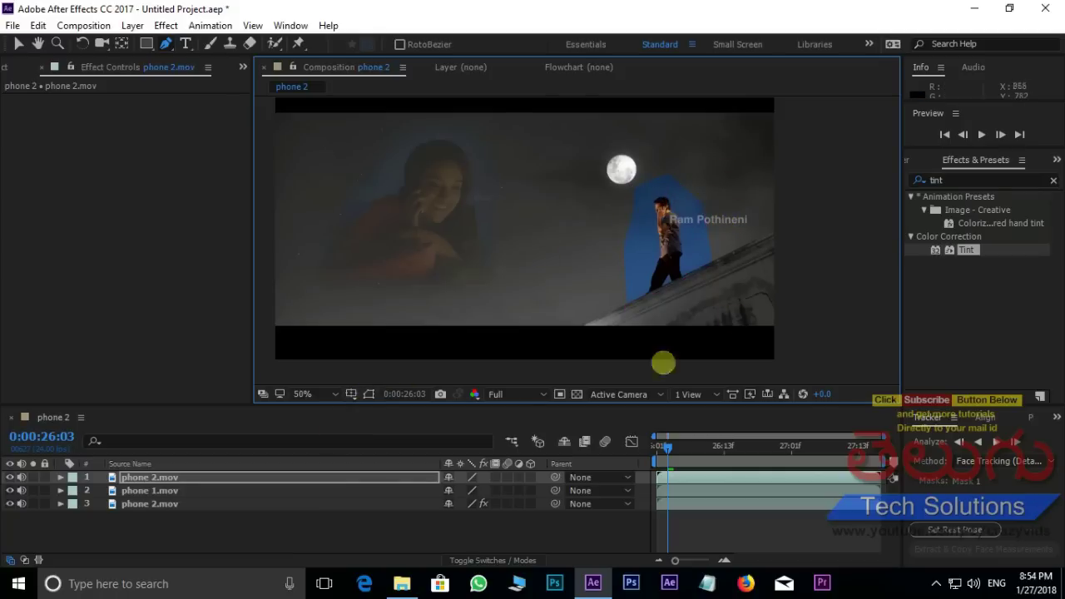
scroll(720, 227, "up", 2)
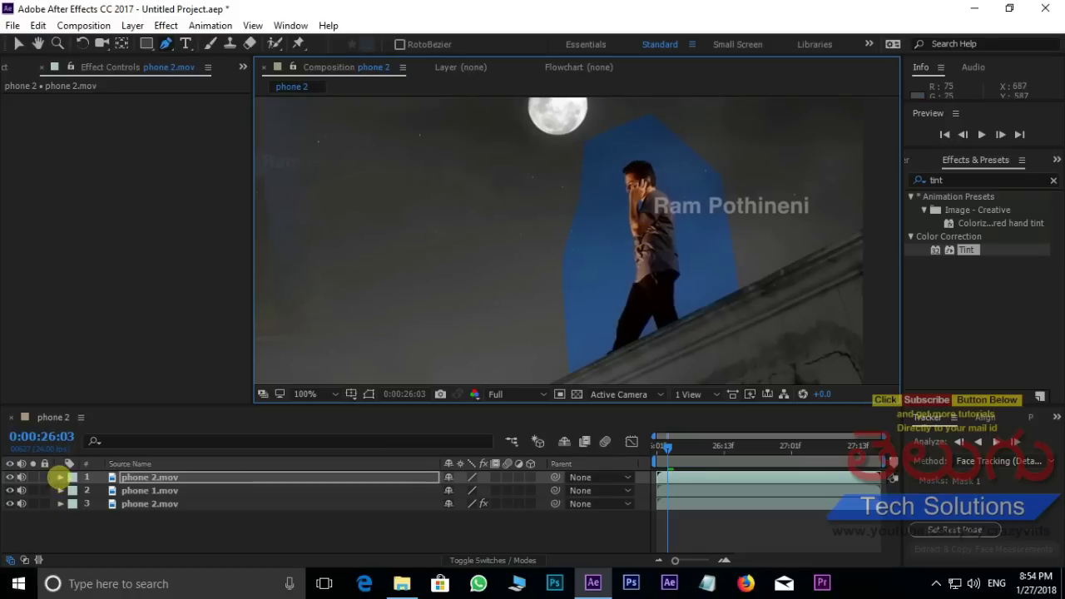
Set the man's Mask 1 feather to 107 pixels and preview from the start.
left_click(60, 476)
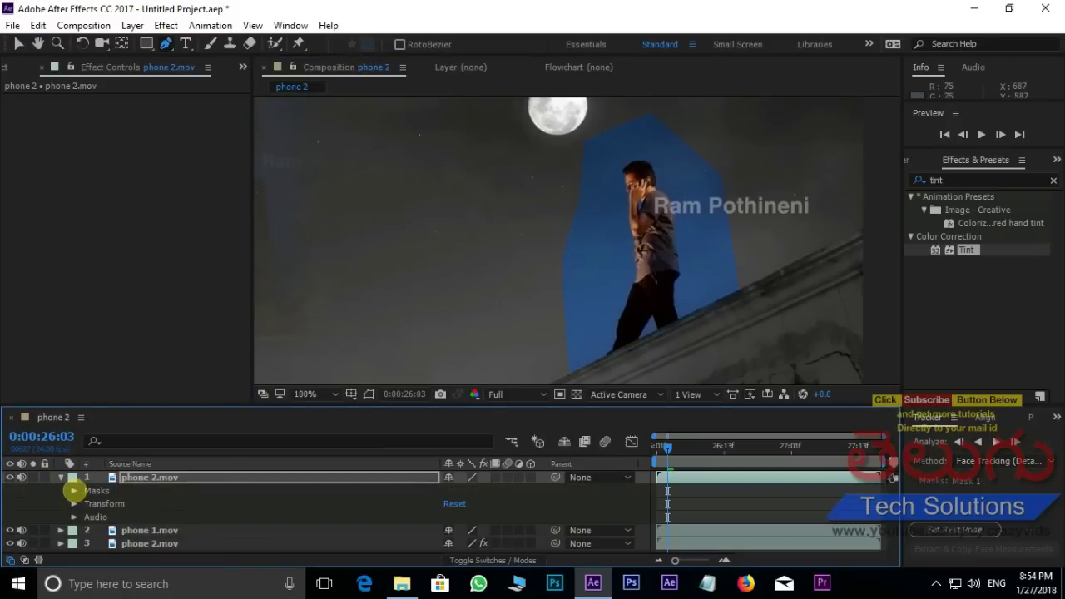
left_click(74, 490)
left_click(86, 504)
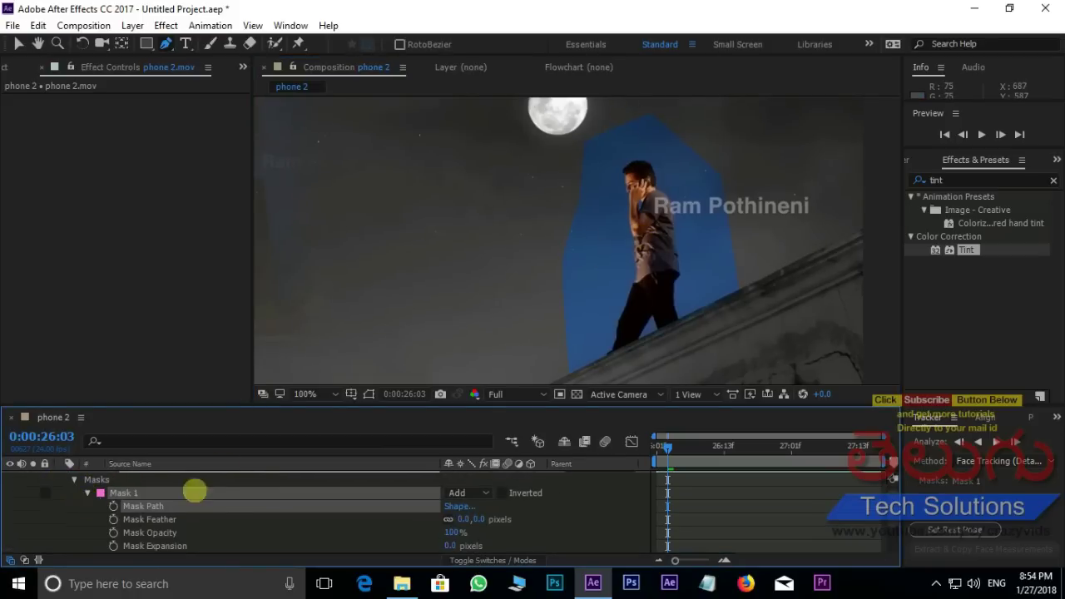
left_click_drag(463, 519, 533, 504)
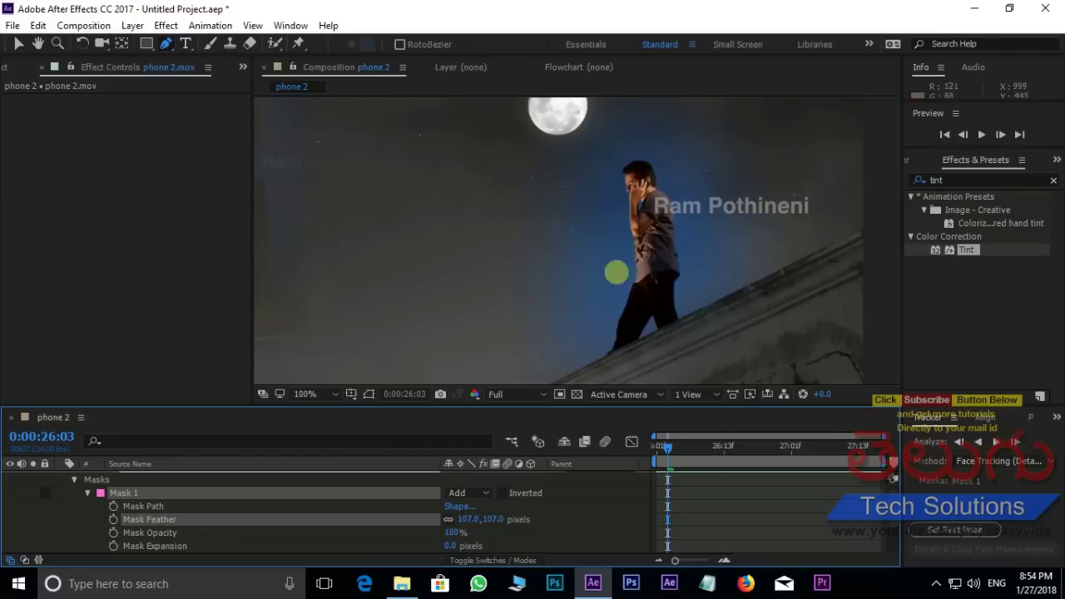
scroll(578, 241, "down", 2)
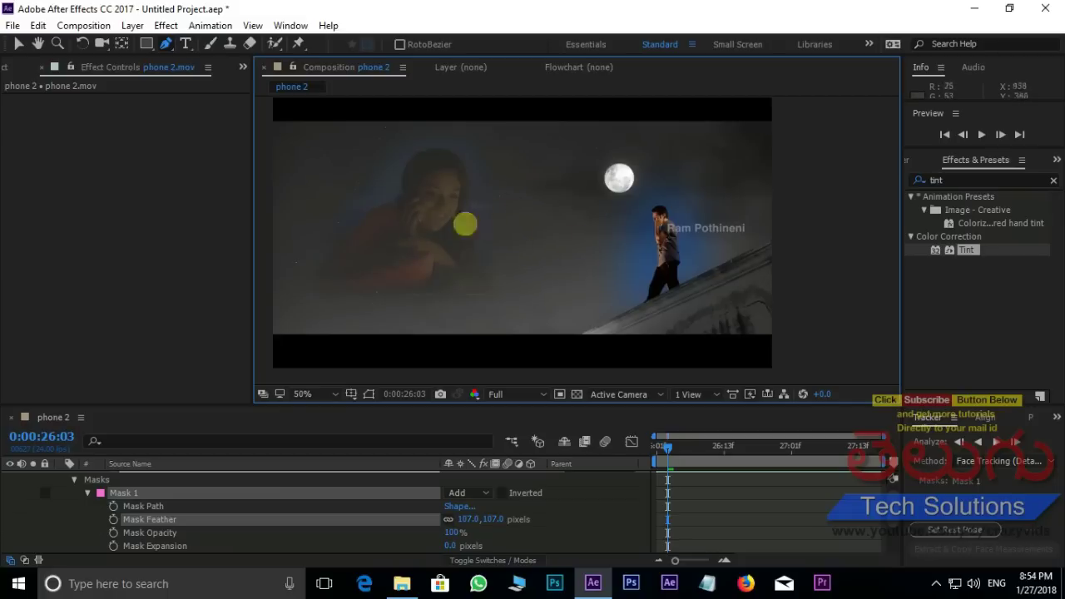
left_click_drag(667, 447, 657, 448)
key("space")
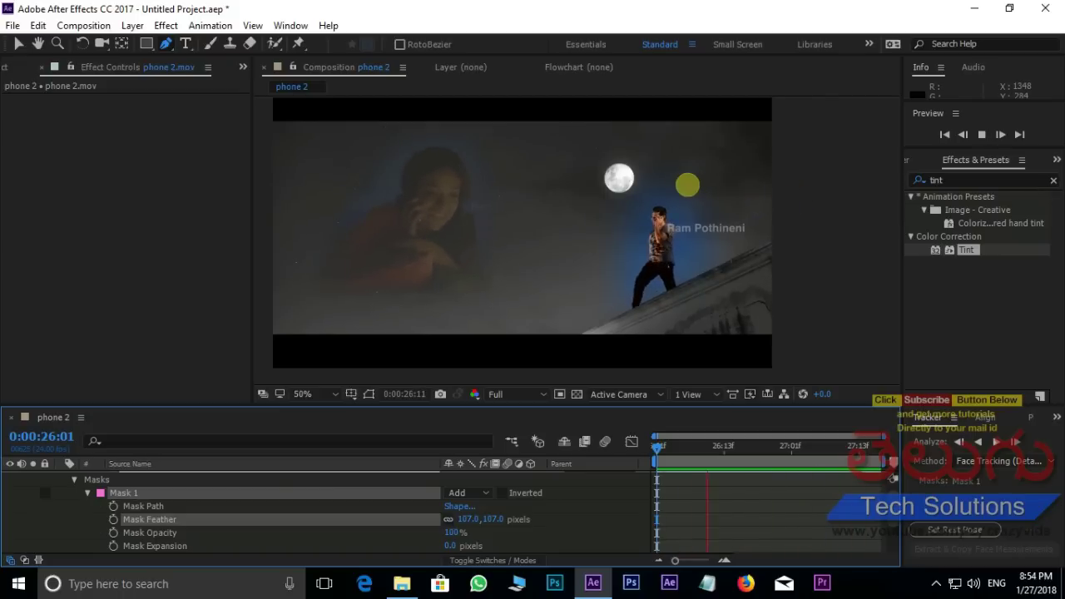
Set Mask 1's expansion to -31 pixels.
scroll(695, 188, "up", 2)
scroll(803, 243, "up", 1)
scroll(778, 316, "down", 1)
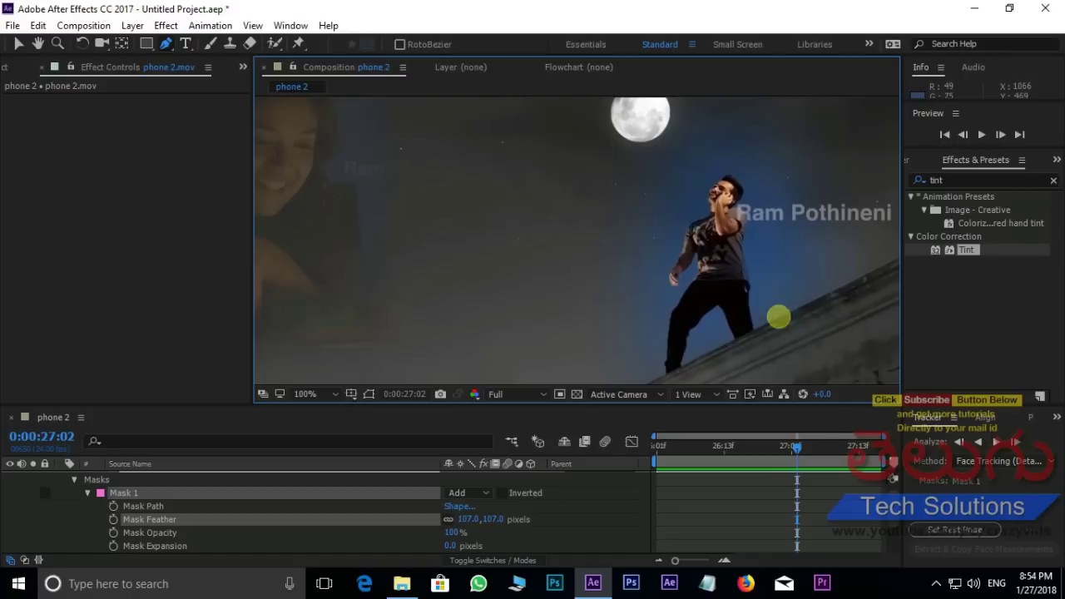
left_click_drag(791, 446, 658, 446)
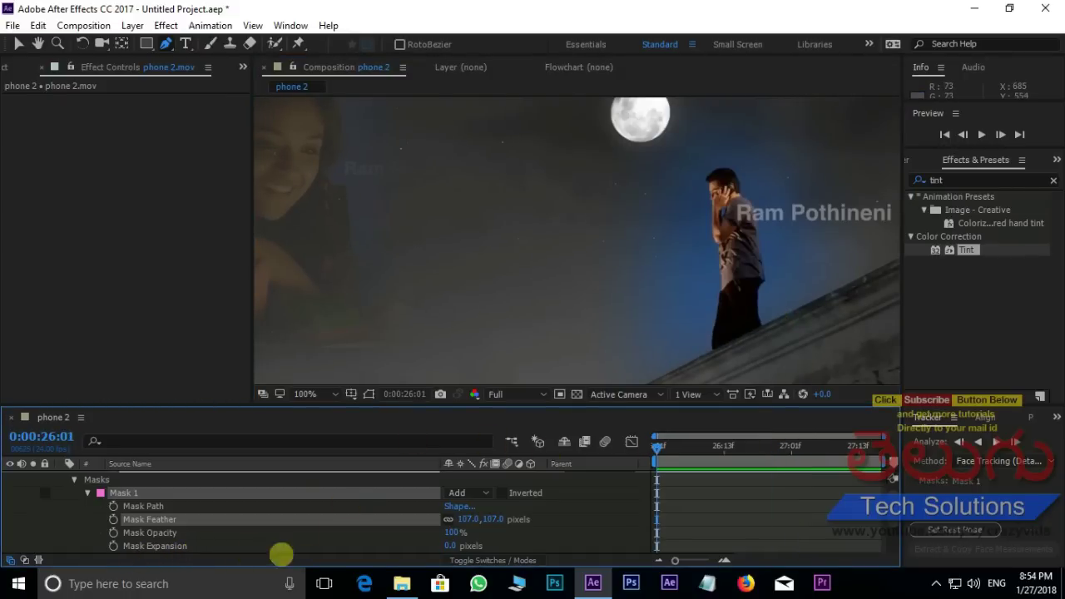
left_click_drag(449, 545, 393, 545)
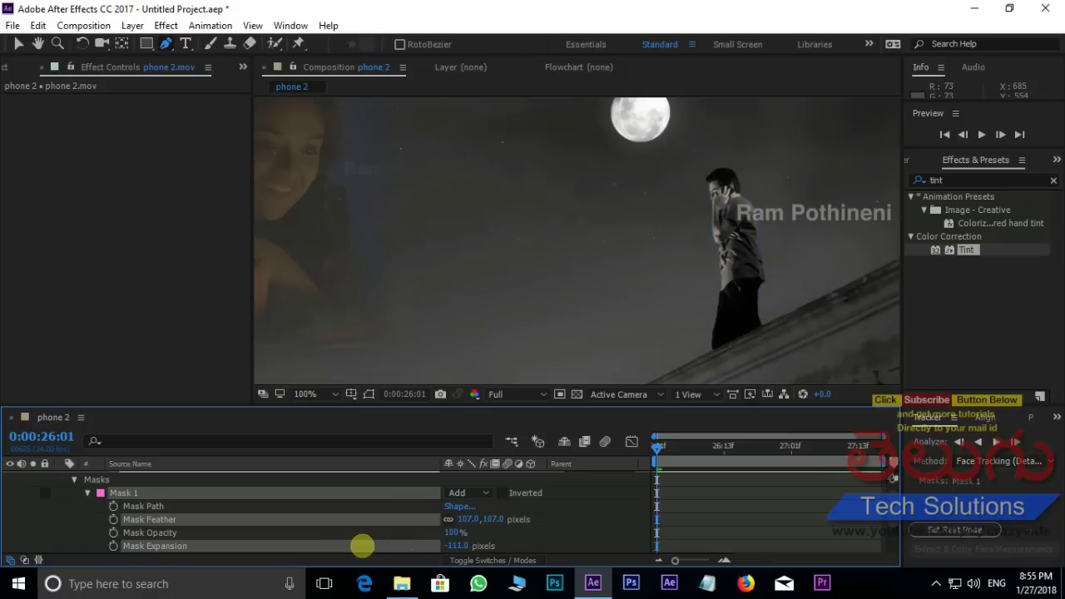
left_click_drag(780, 498, 563, 530)
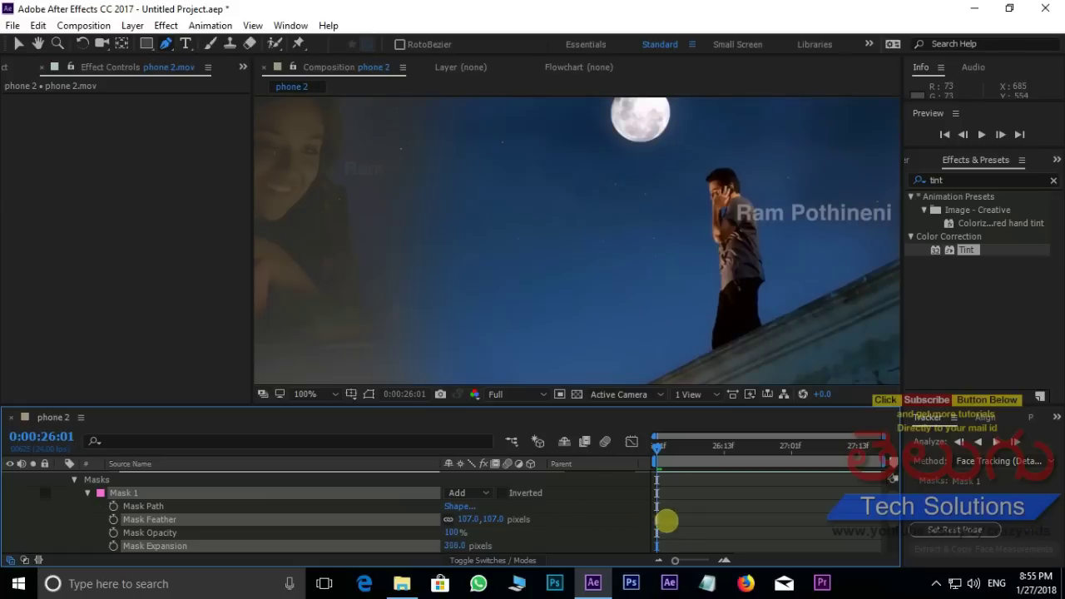
mouse_move(746, 512)
left_mouse_down()
mouse_move(831, 499)
mouse_move(643, 520)
left_mouse_up()
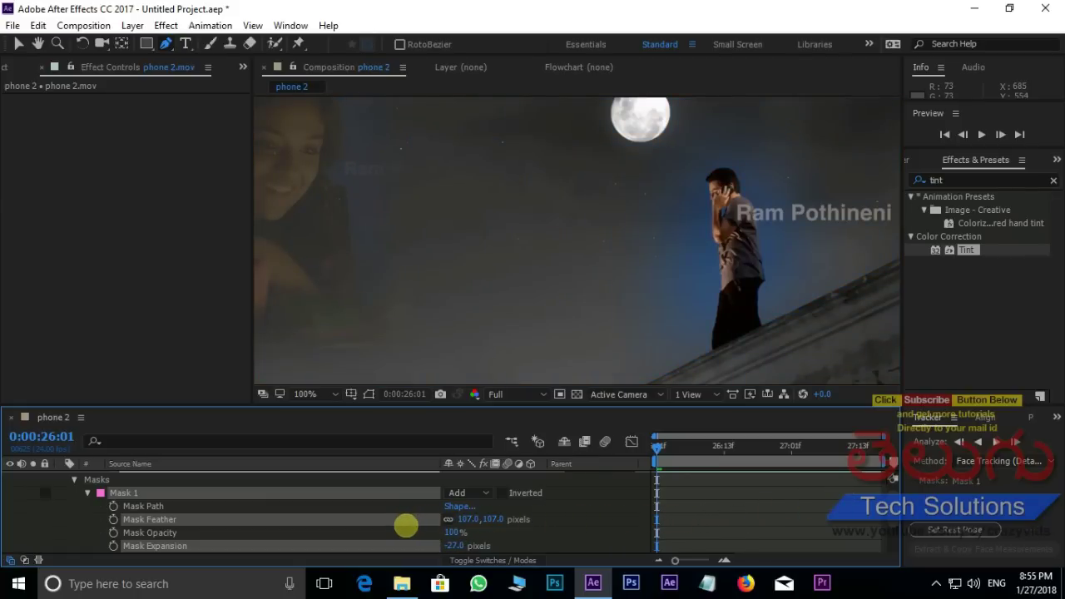
scroll(818, 178, "down", 1)
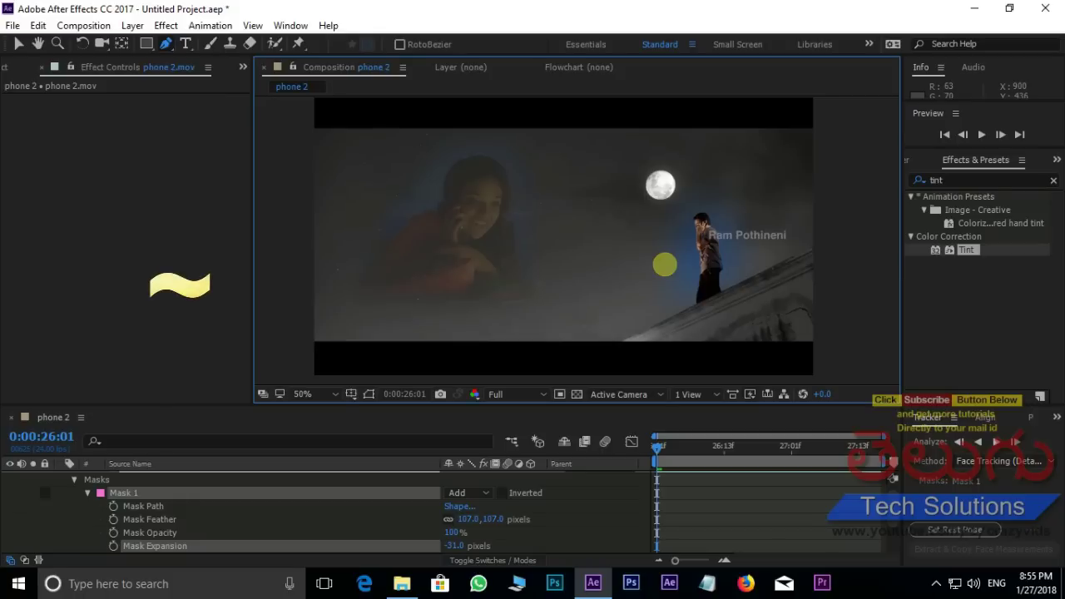
key("grave")
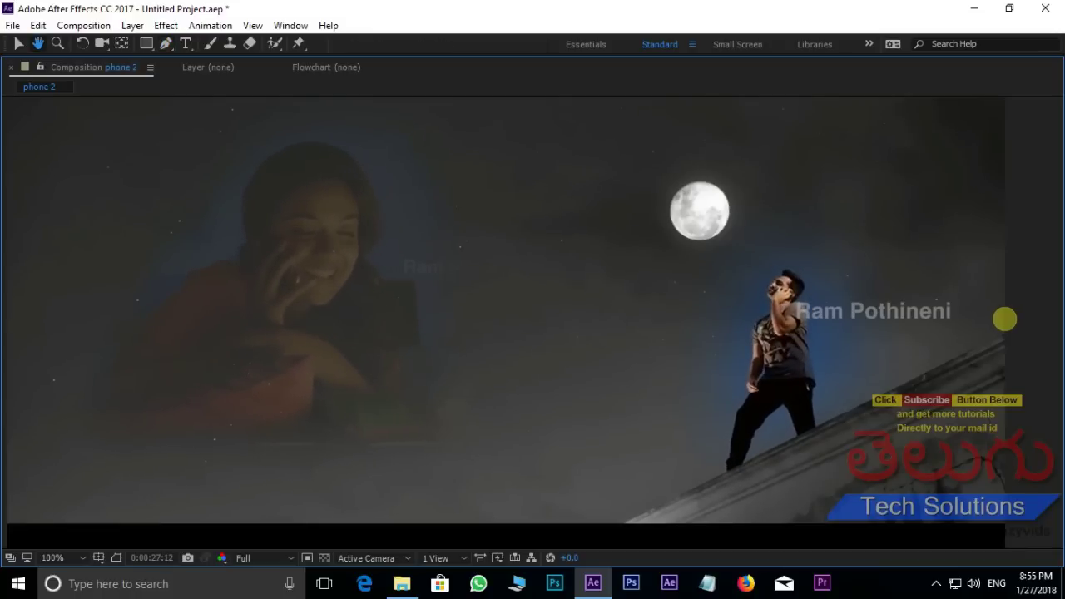
Stop the full-screen preview, restore the layout and collapse layer 1's properties.
key("space")
key("grave")
scroll(136, 506, "up", 1)
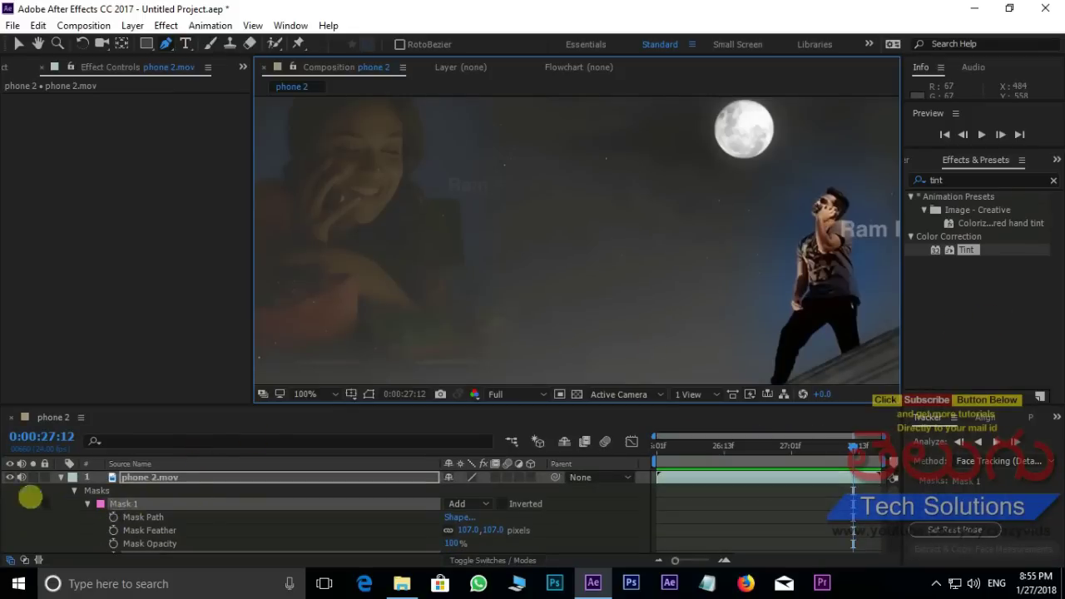
left_click(60, 477)
left_click(159, 476)
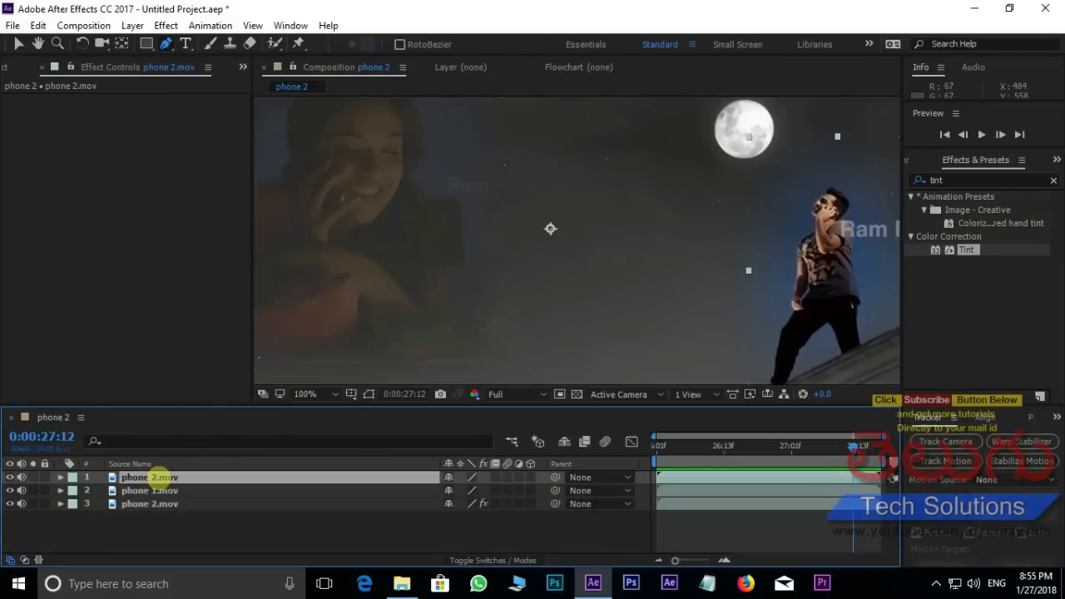
Delete the masked top layer and preview the composition full-screen.
key("Delete")
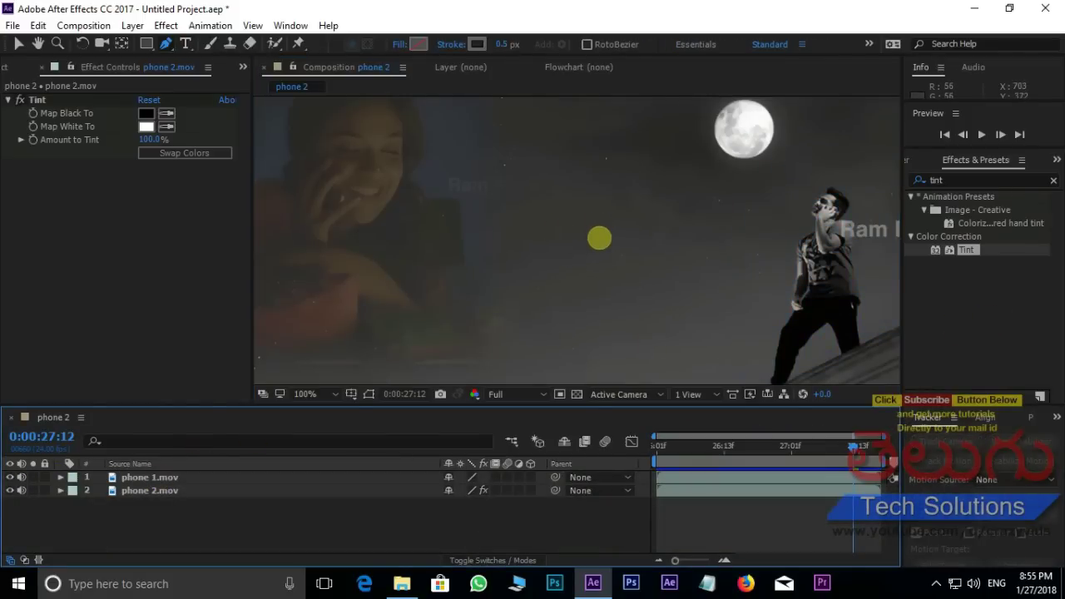
key("grave")
key("space")
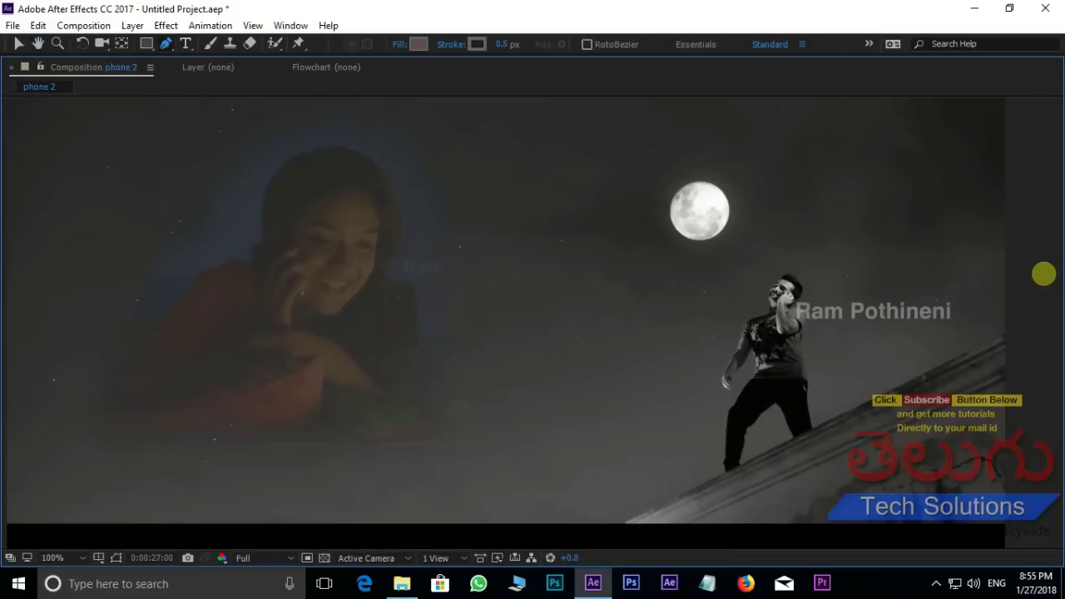
key("grave")
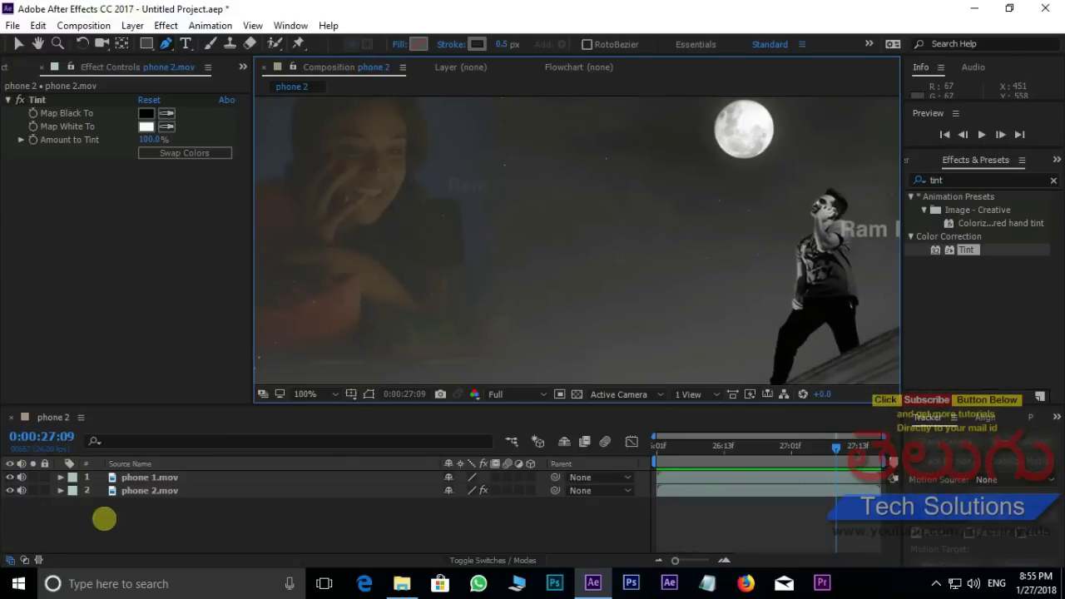
Remove the Tint effect from phone 2.mov to restore its blue colours.
left_click(150, 490)
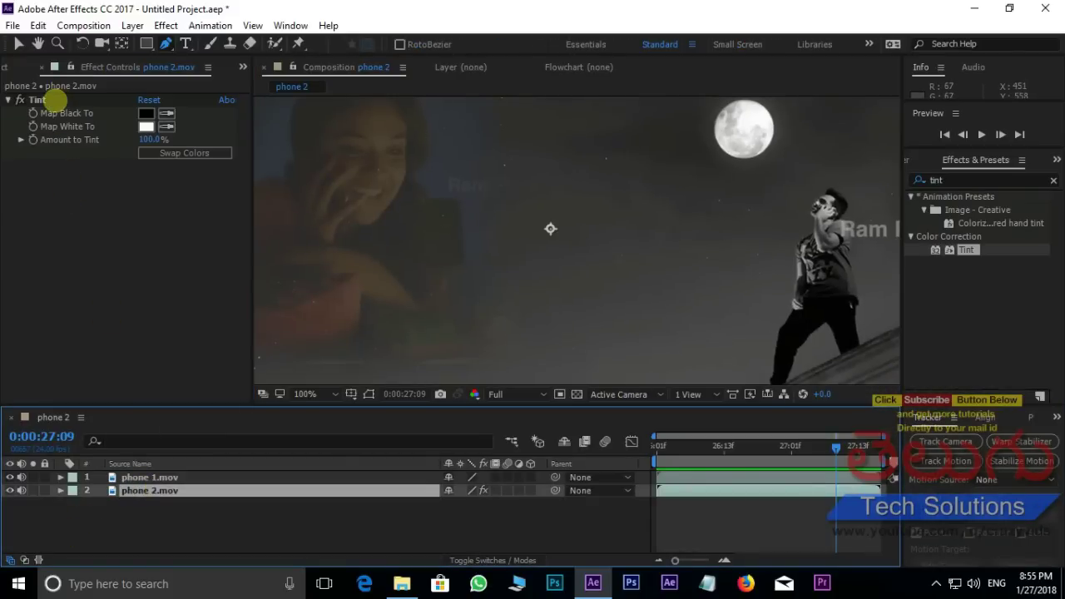
left_click(53, 100)
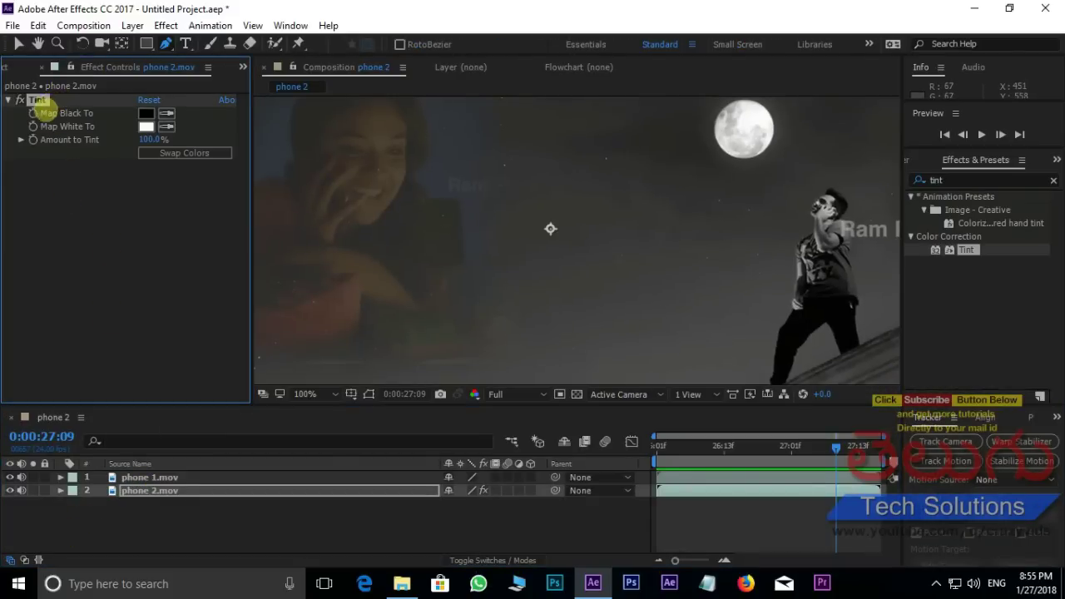
key("Delete")
key("grave")
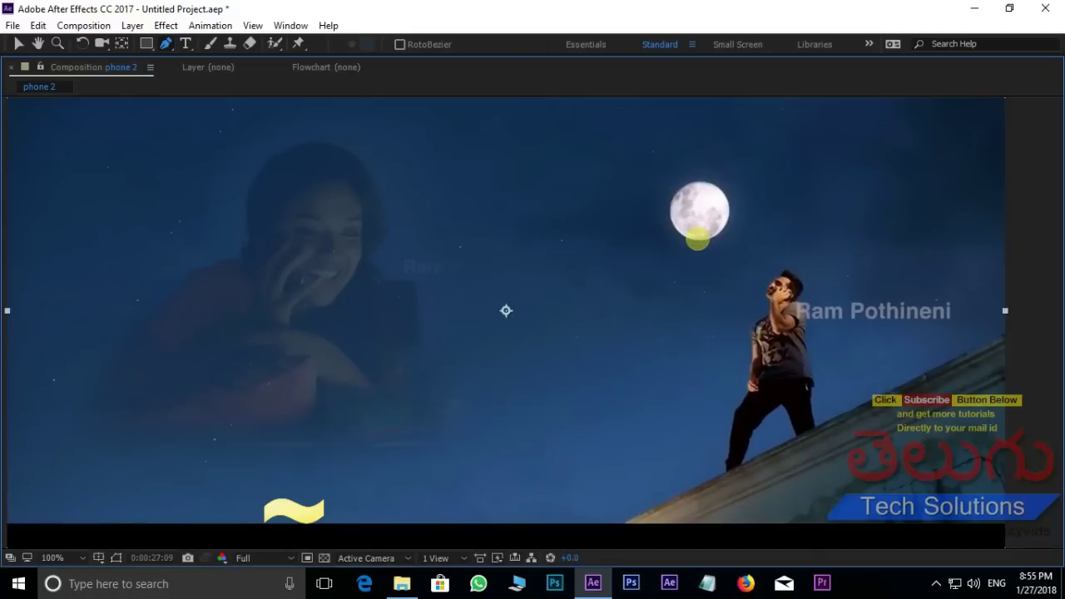
Play the untinted phone 2 composition back from its first frame.
key("Home")
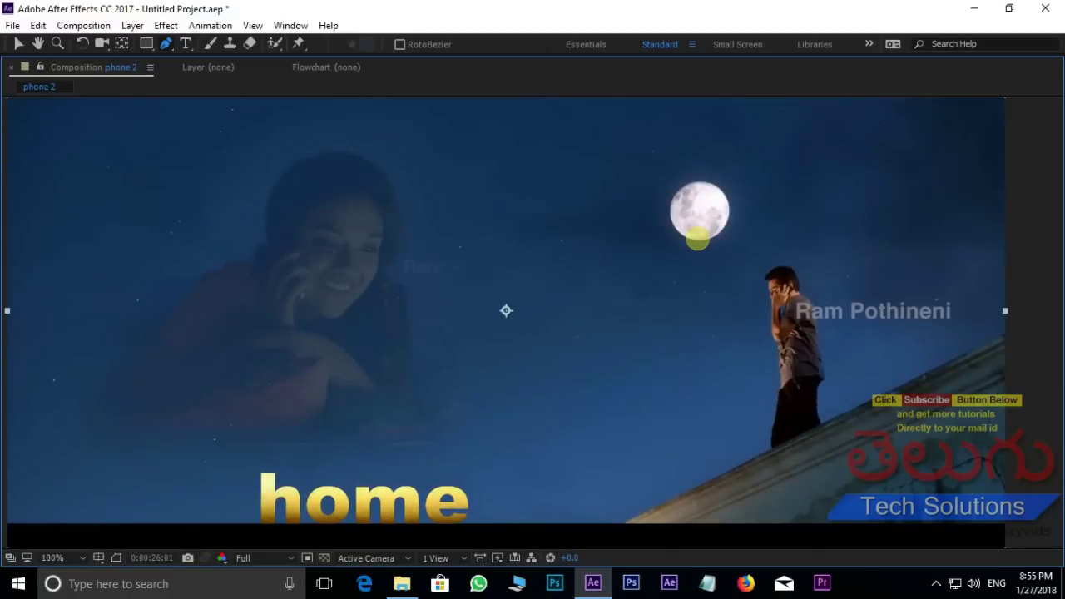
key("space")
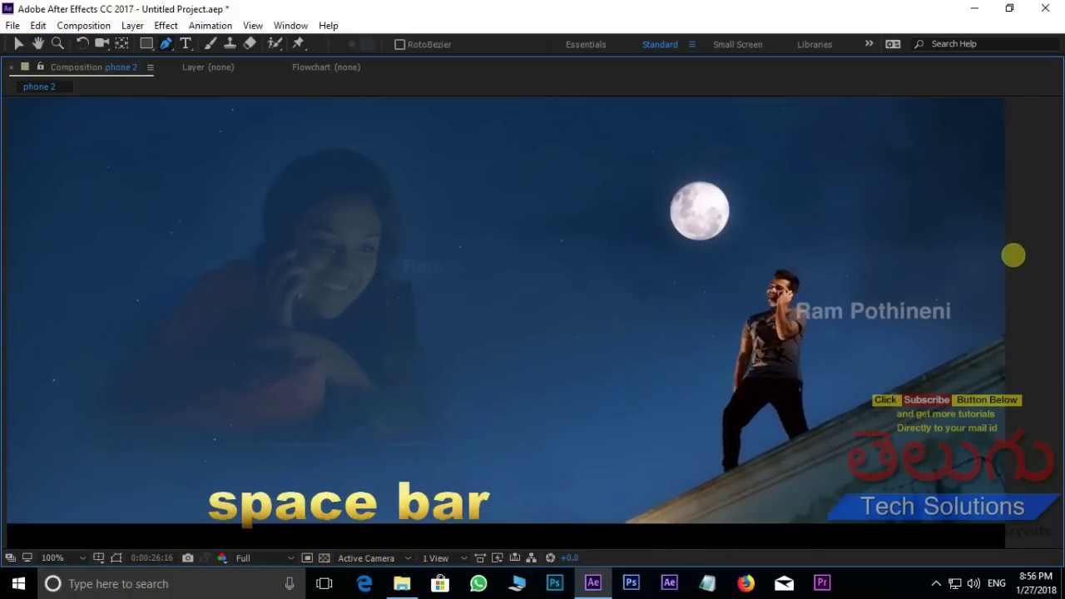